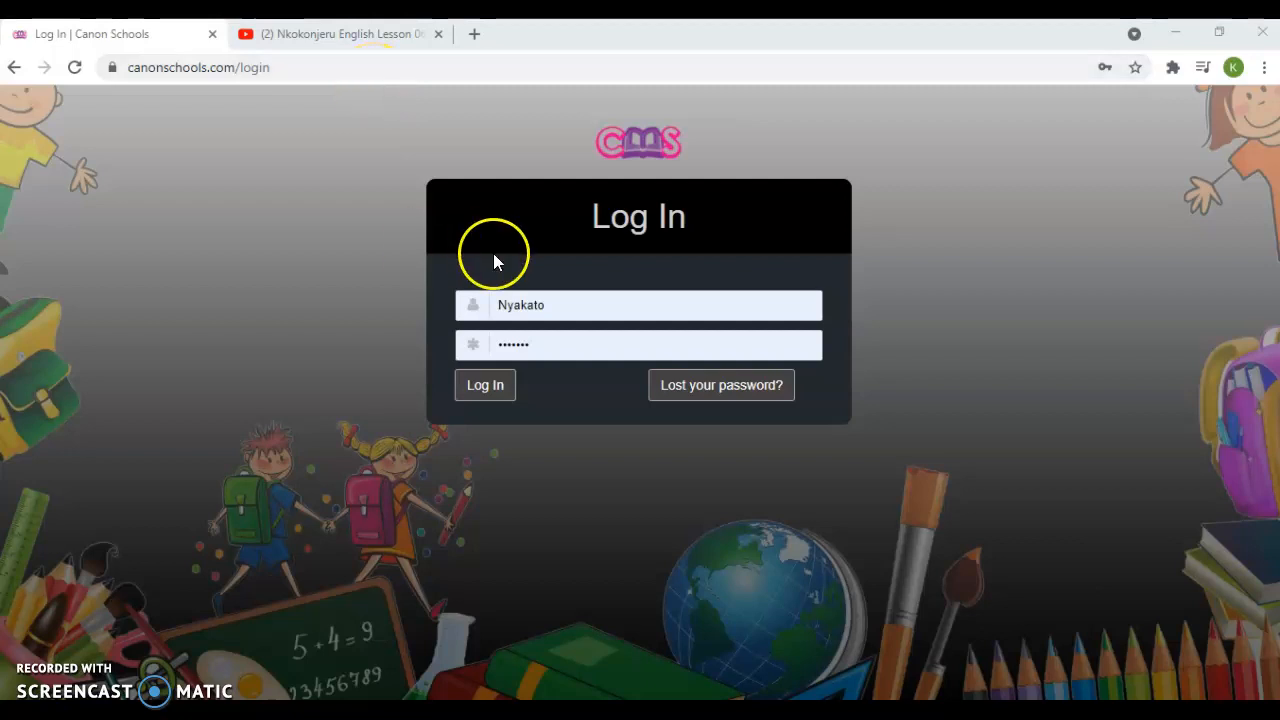
# Log in to the Canon Schools site with the credentials already filled in
pyautogui.click(492, 397)
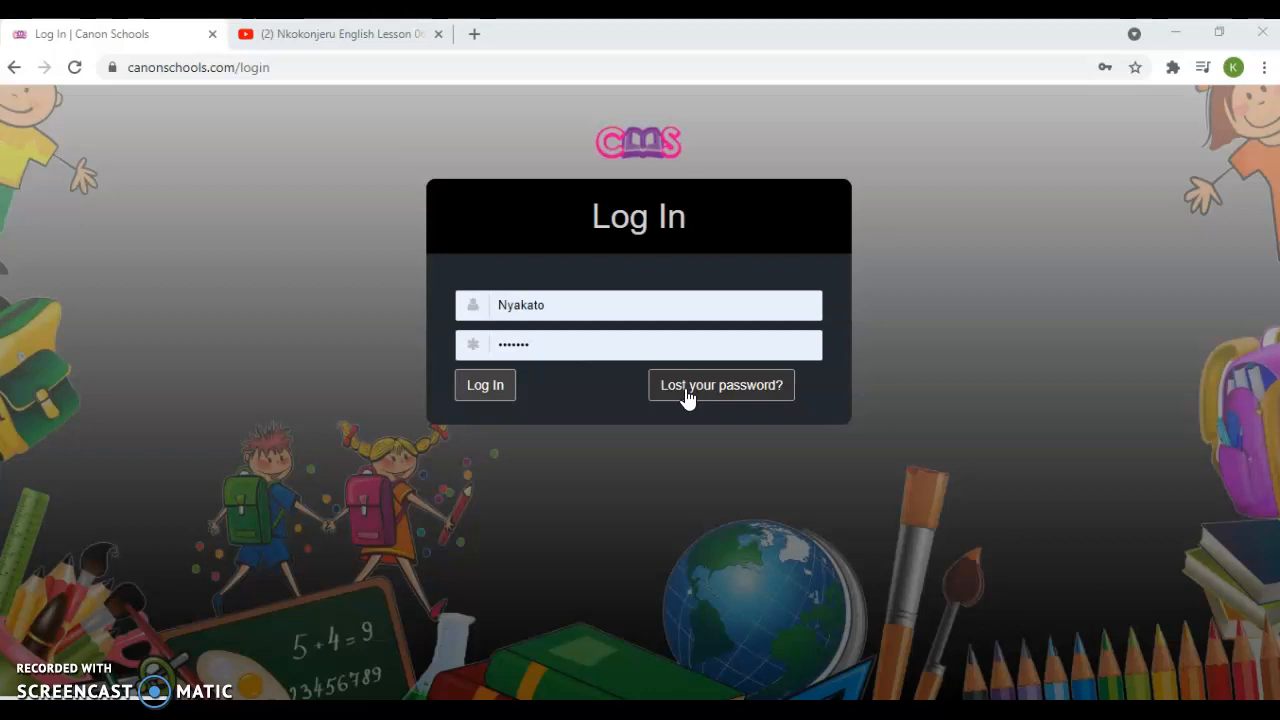
pyautogui.click(505, 390)
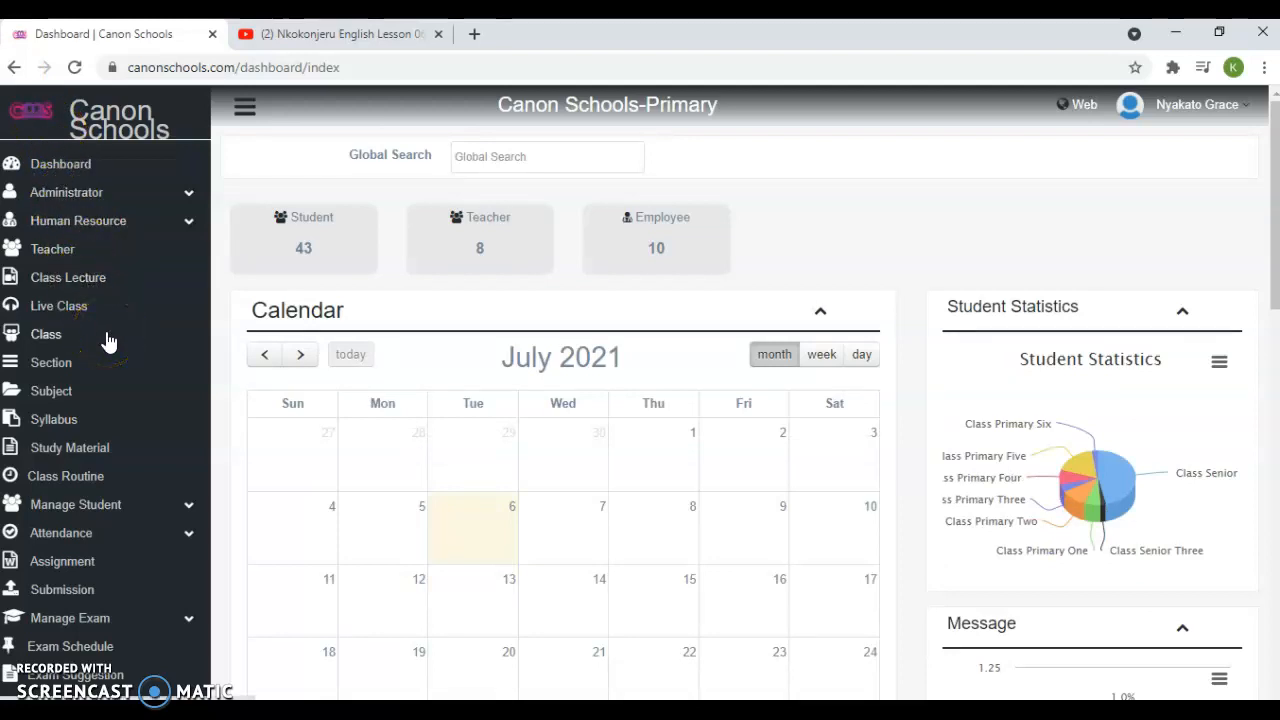
# Collapse the side navigation to its compact form and expand it again
pyautogui.click(245, 110)
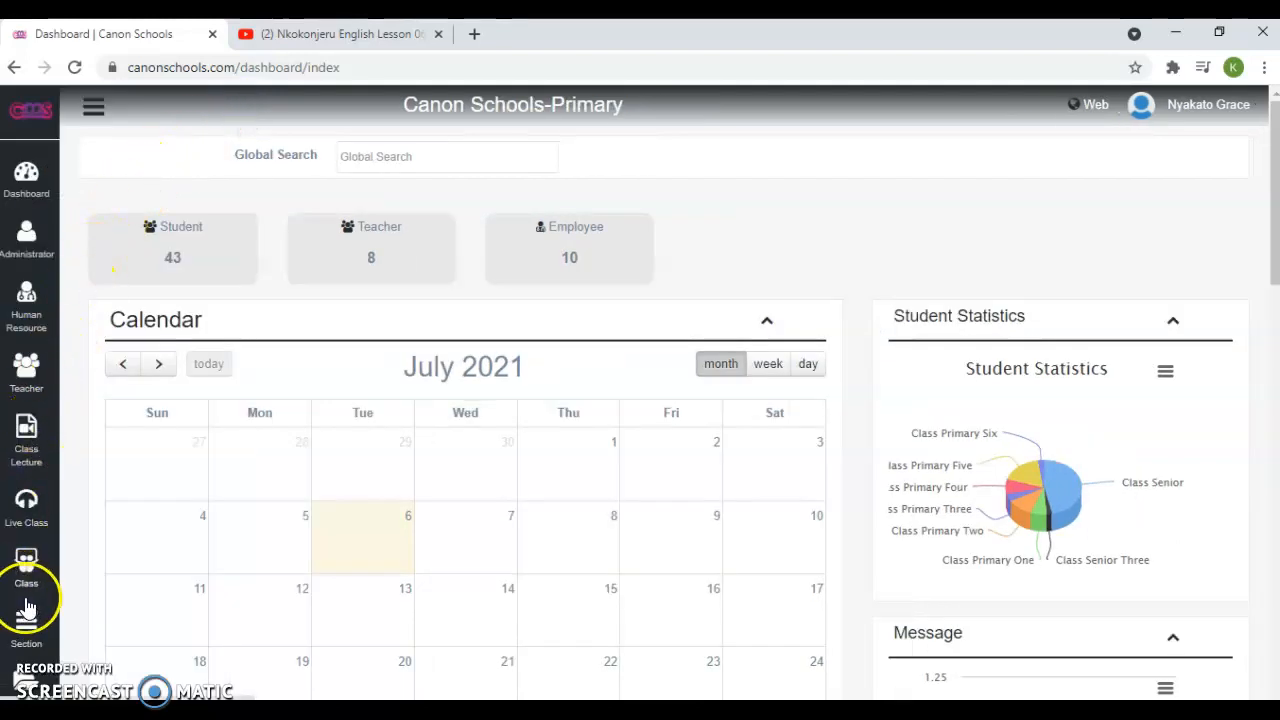
pyautogui.click(94, 112)
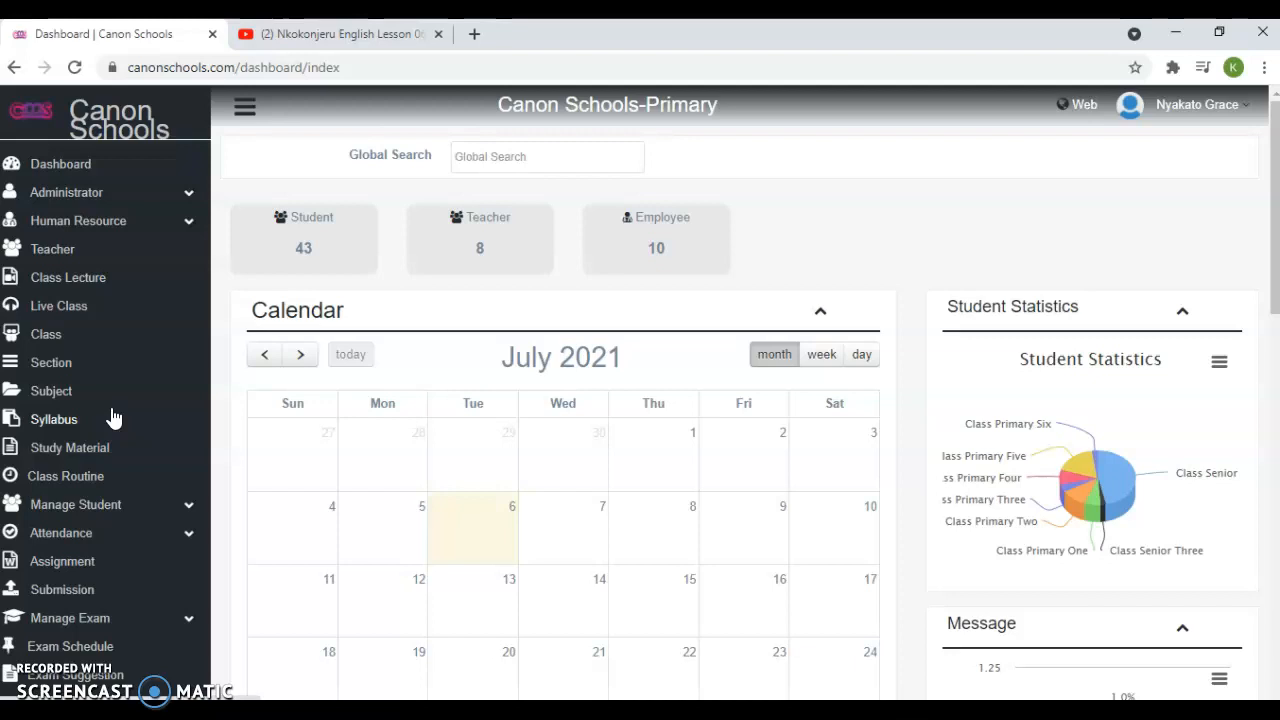
# Go to the class lectures and start a new lecture entry at its title
pyautogui.click(68, 280)
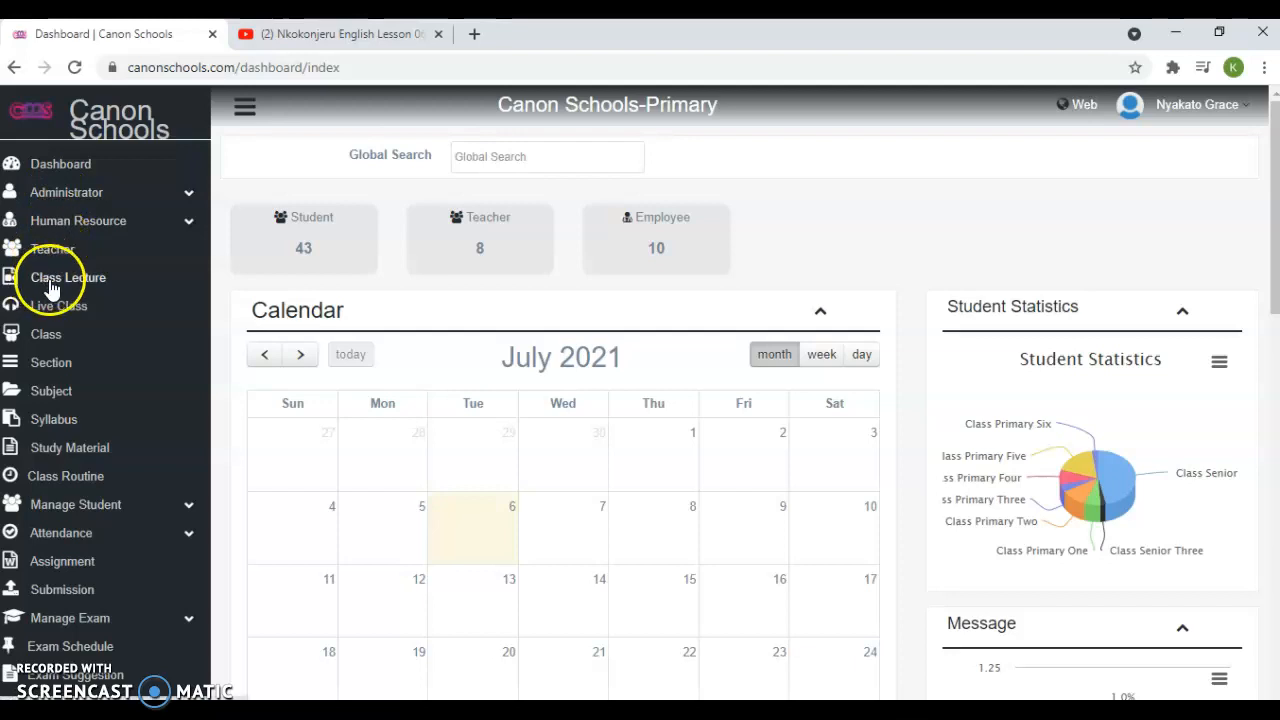
pyautogui.click(44, 287)
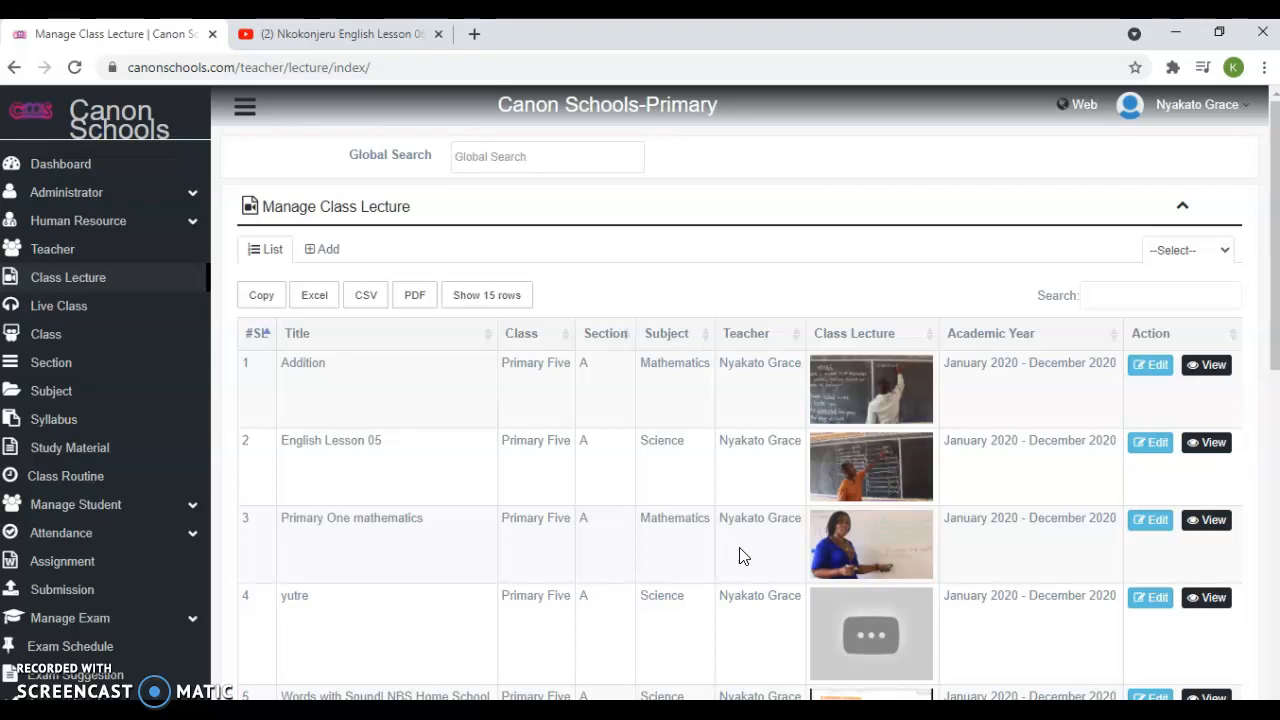
pyautogui.click(322, 249)
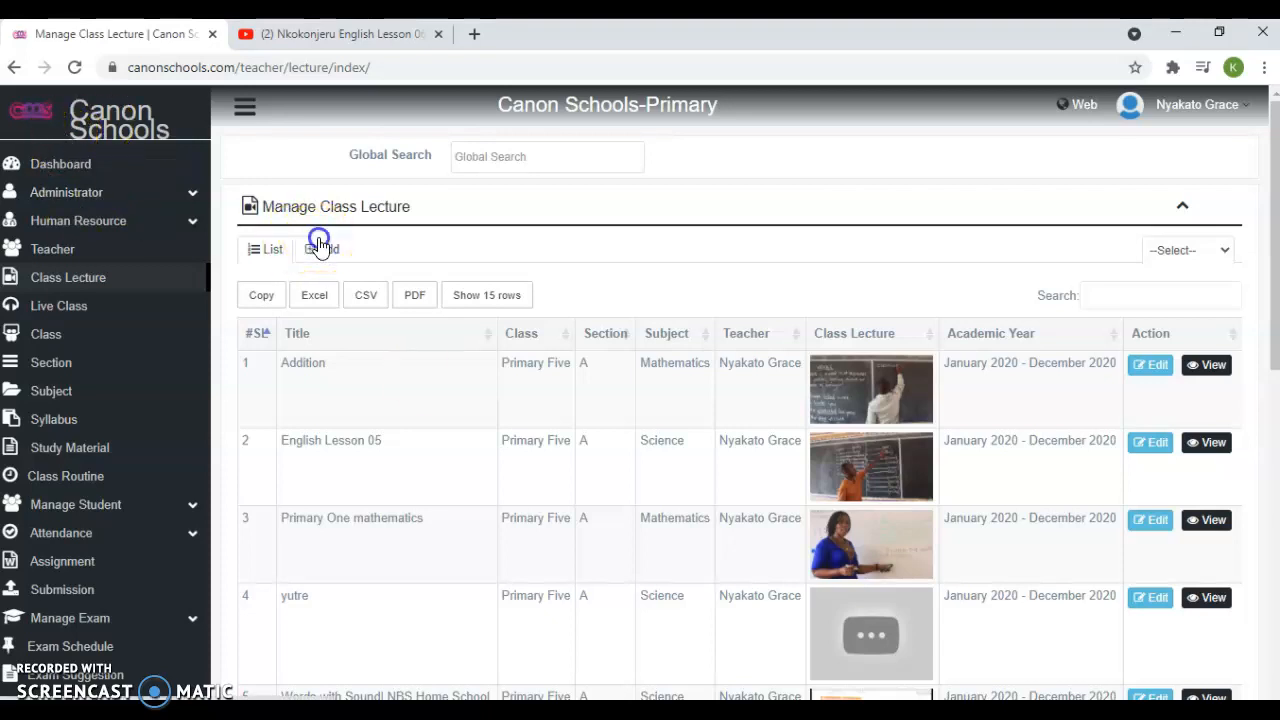
pyautogui.click(608, 311)
pyautogui.write('wertyuikl')
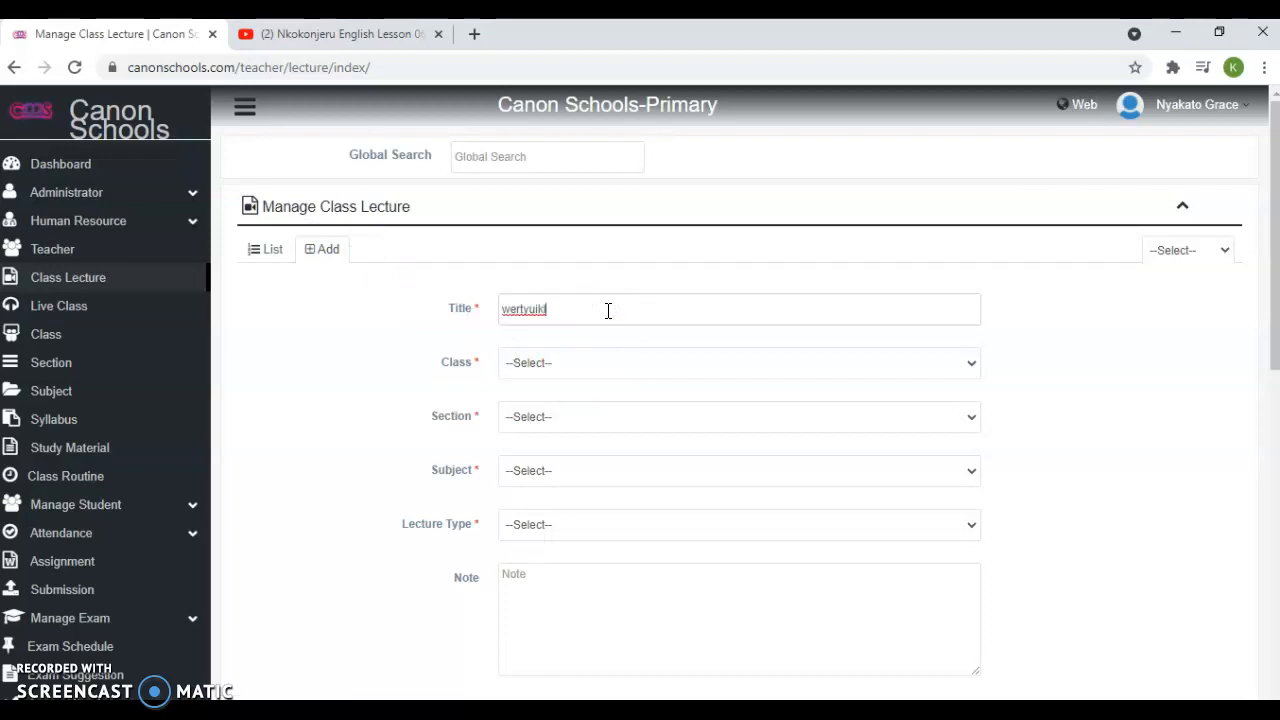
pyautogui.press('BackSpace')
pyautogui.press('BackSpace')
pyautogui.press('BackSpace')
pyautogui.press('BackSpace')
pyautogui.press('BackSpace')
pyautogui.press('BackSpace')
pyautogui.press('BackSpace')
pyautogui.press('BackSpace')
pyautogui.press('BackSpace')
pyautogui.write('te')
pyautogui.press('BackSpace')
pyautogui.press('BackSpace')
# Title the new lecture "Math Addito" and set its class to Primary Five
pyautogui.write('Math Additio')
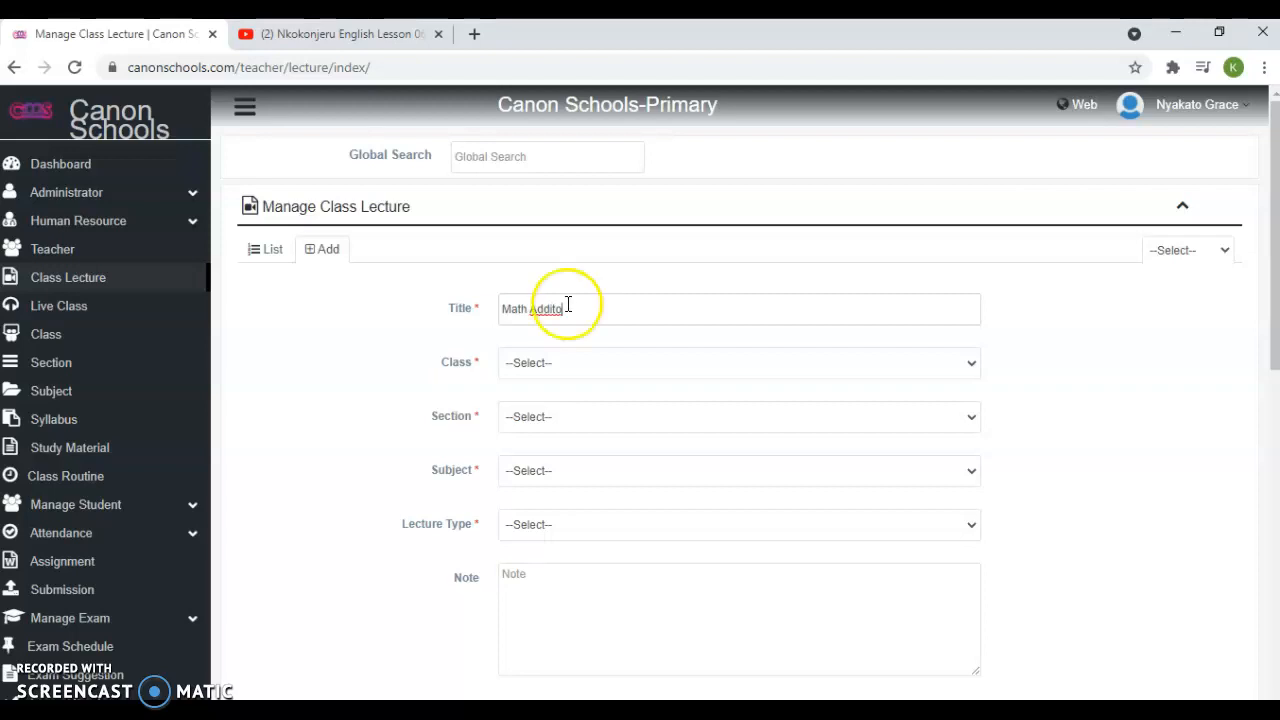
pyautogui.click(600, 375)
pyautogui.click(566, 428)
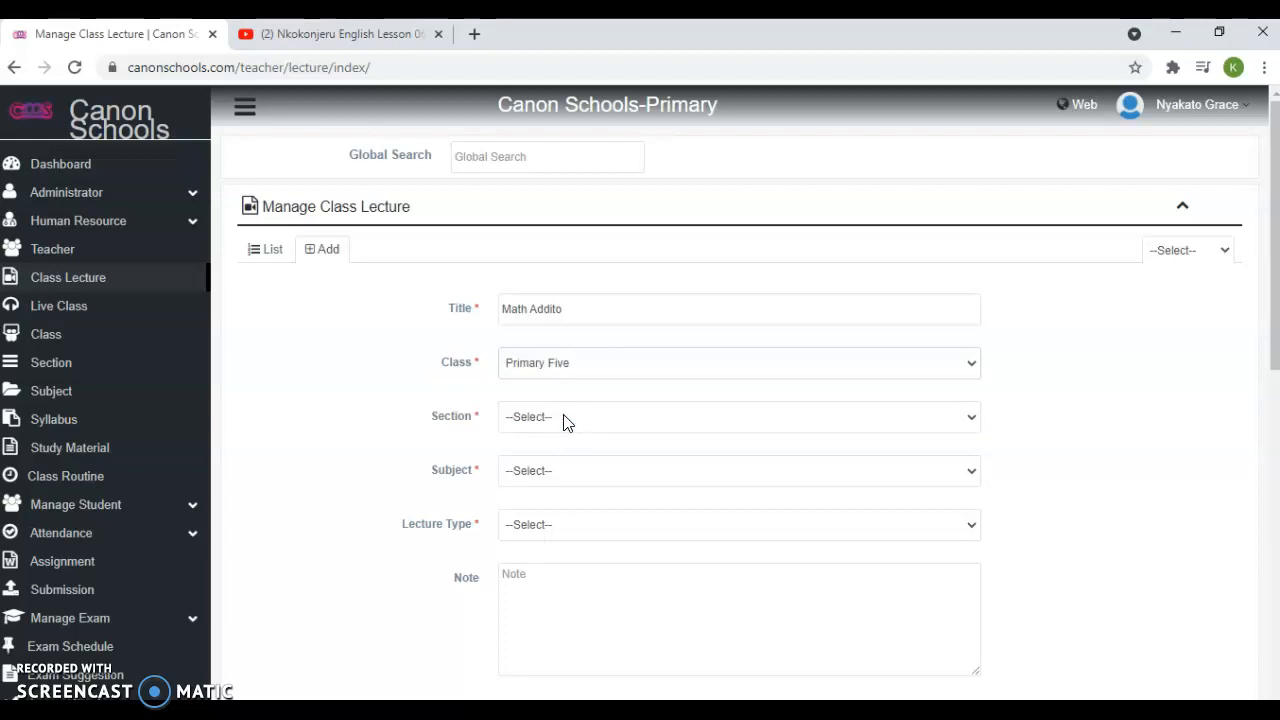
pyautogui.click(615, 363)
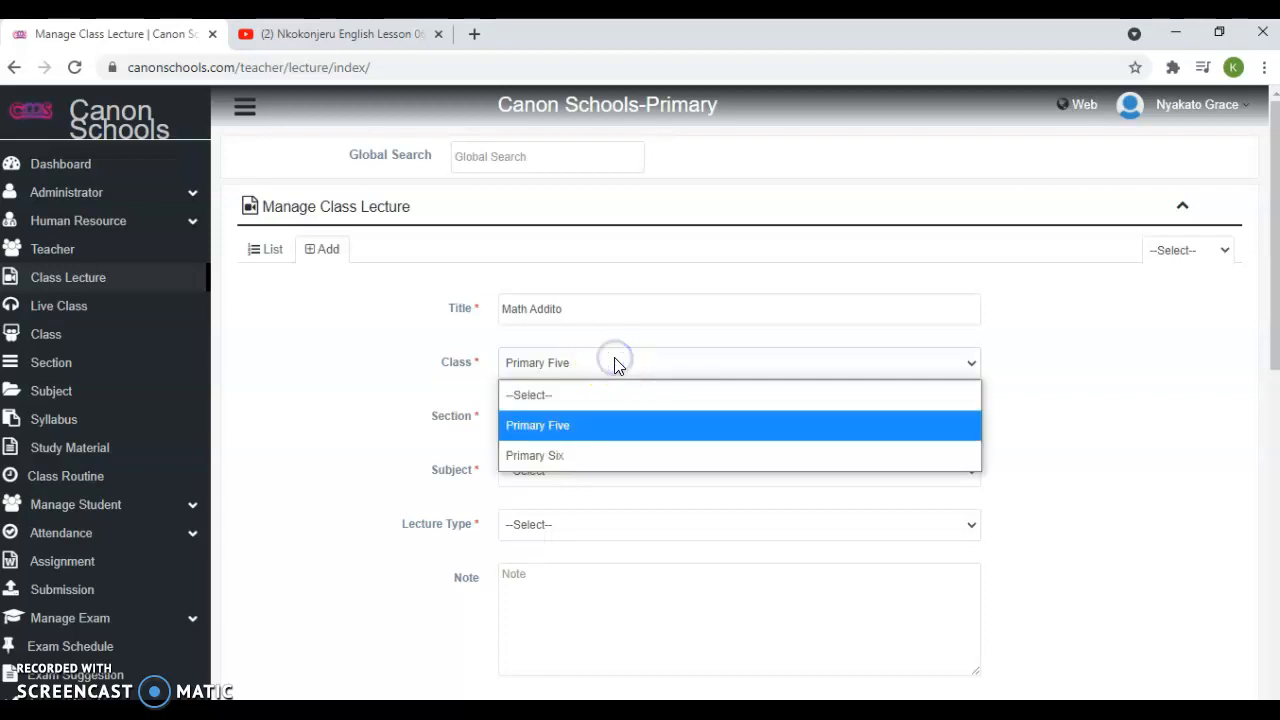
pyautogui.click(553, 432)
pyautogui.click(552, 425)
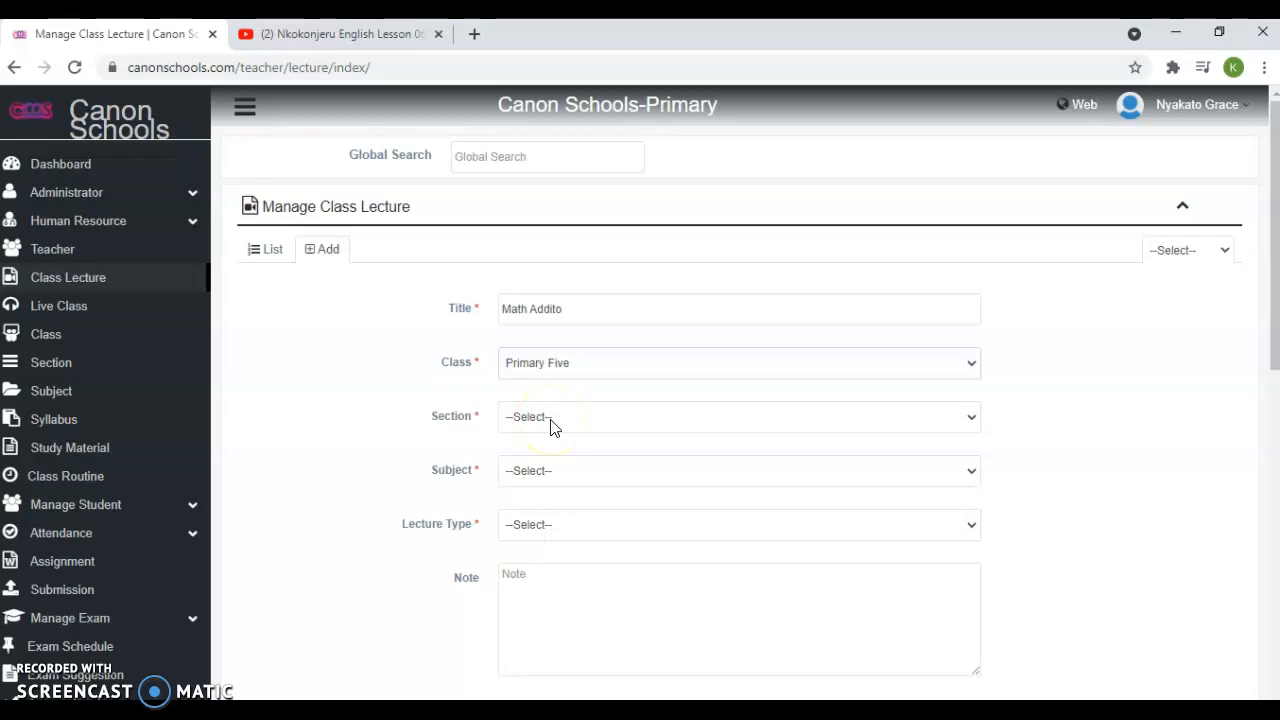
# Set the lecture's section to A, its subject to Mathematics and its lecture type to Youtube
pyautogui.click(550, 420)
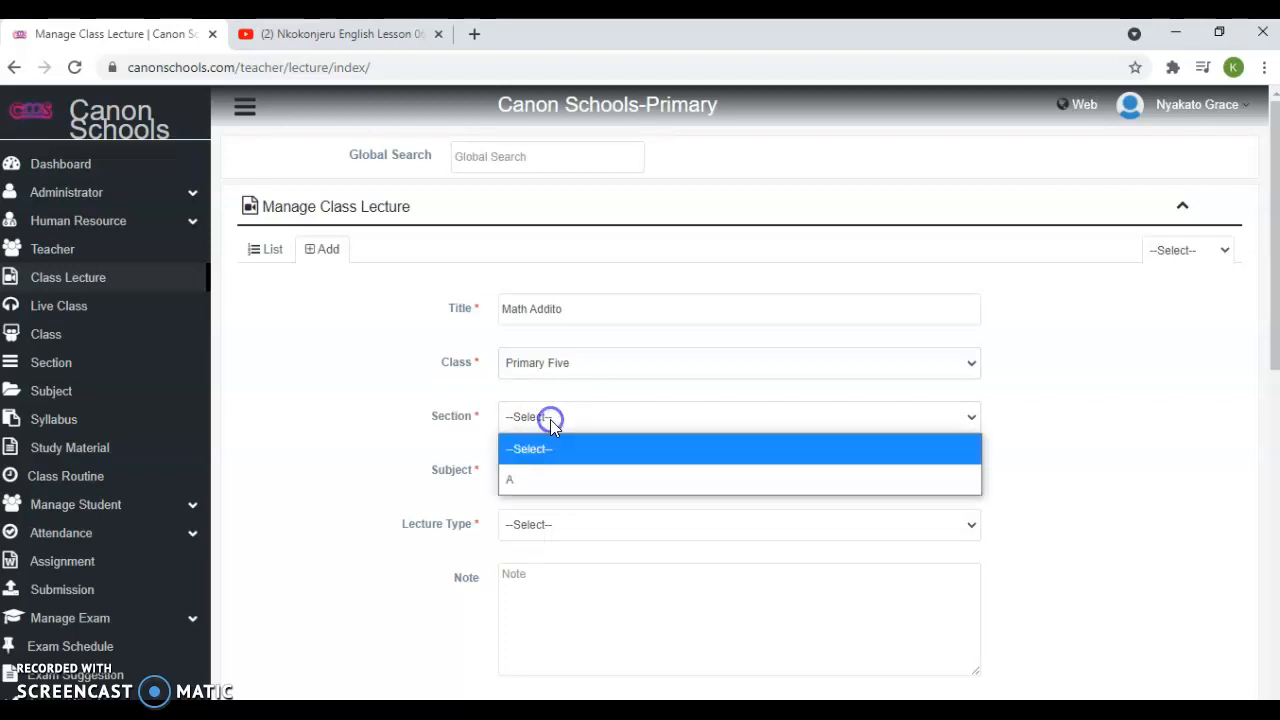
pyautogui.click(552, 482)
pyautogui.click(530, 474)
pyautogui.click(531, 535)
pyautogui.click(528, 487)
pyautogui.click(527, 533)
pyautogui.click(531, 541)
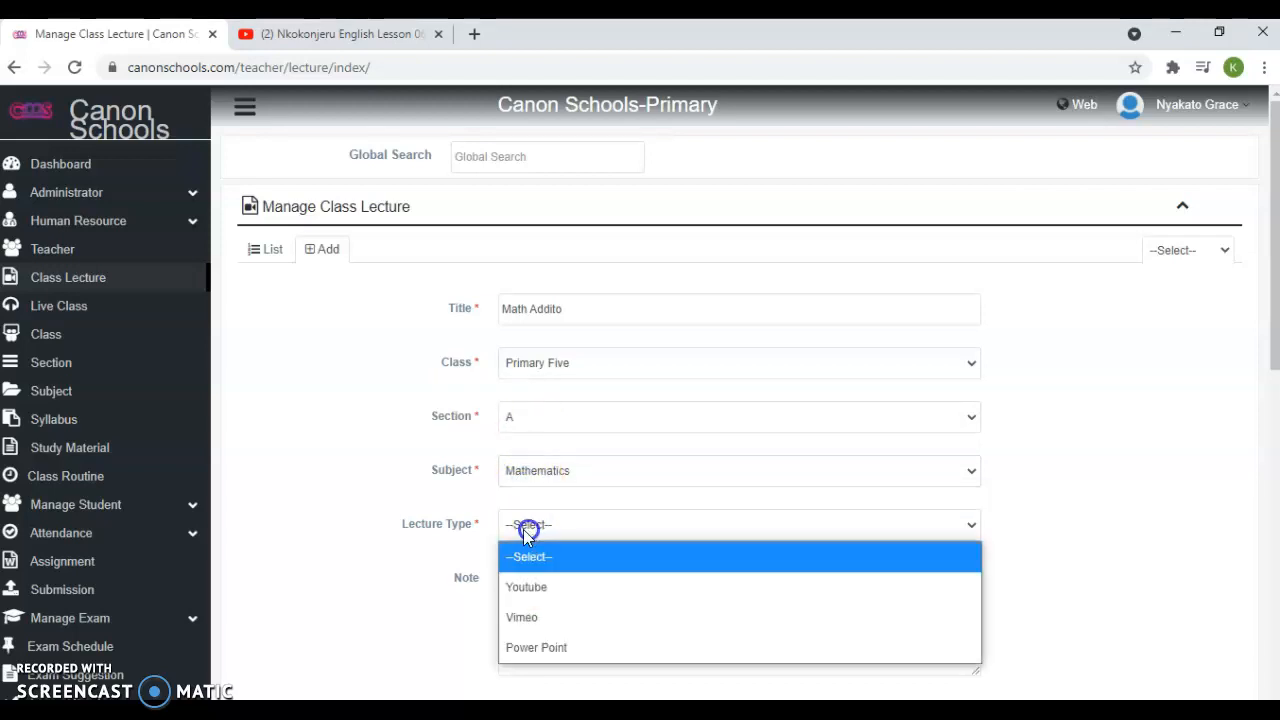
pyautogui.click(510, 587)
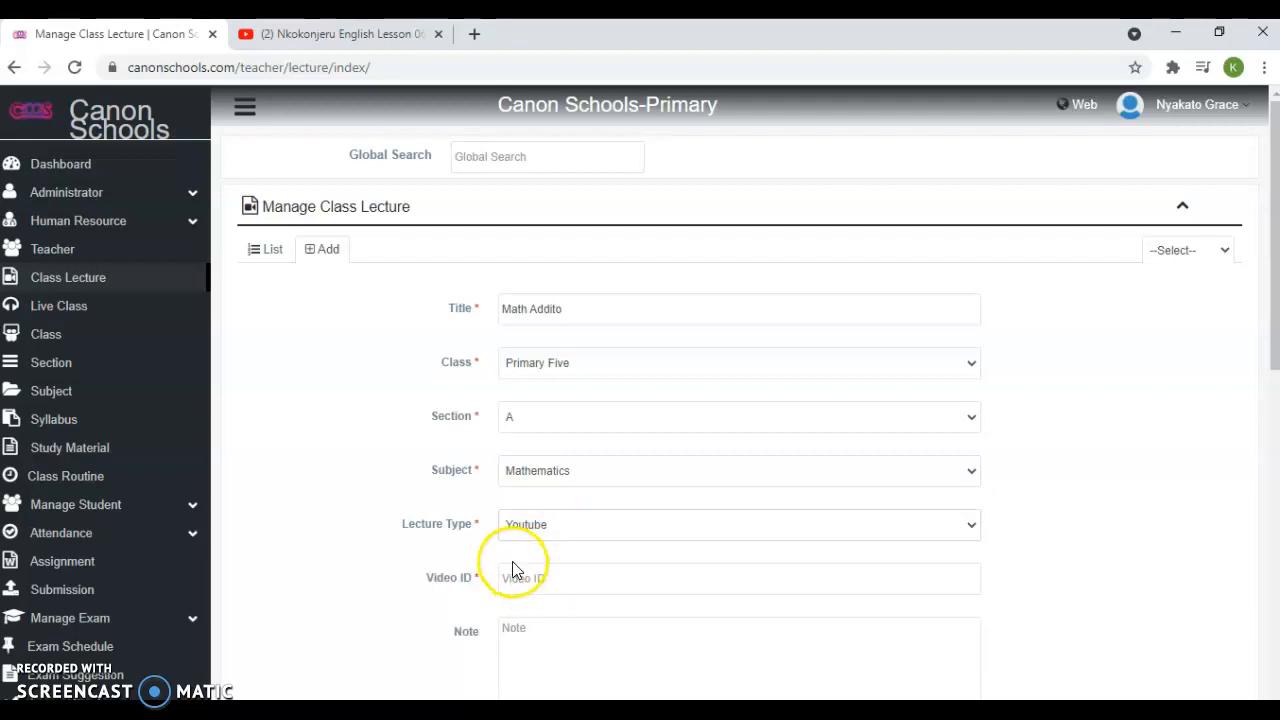
# Switch to the YouTube page of Nkokonjeru English Lesson 06 and copy the video ID from its address
pyautogui.click(370, 35)
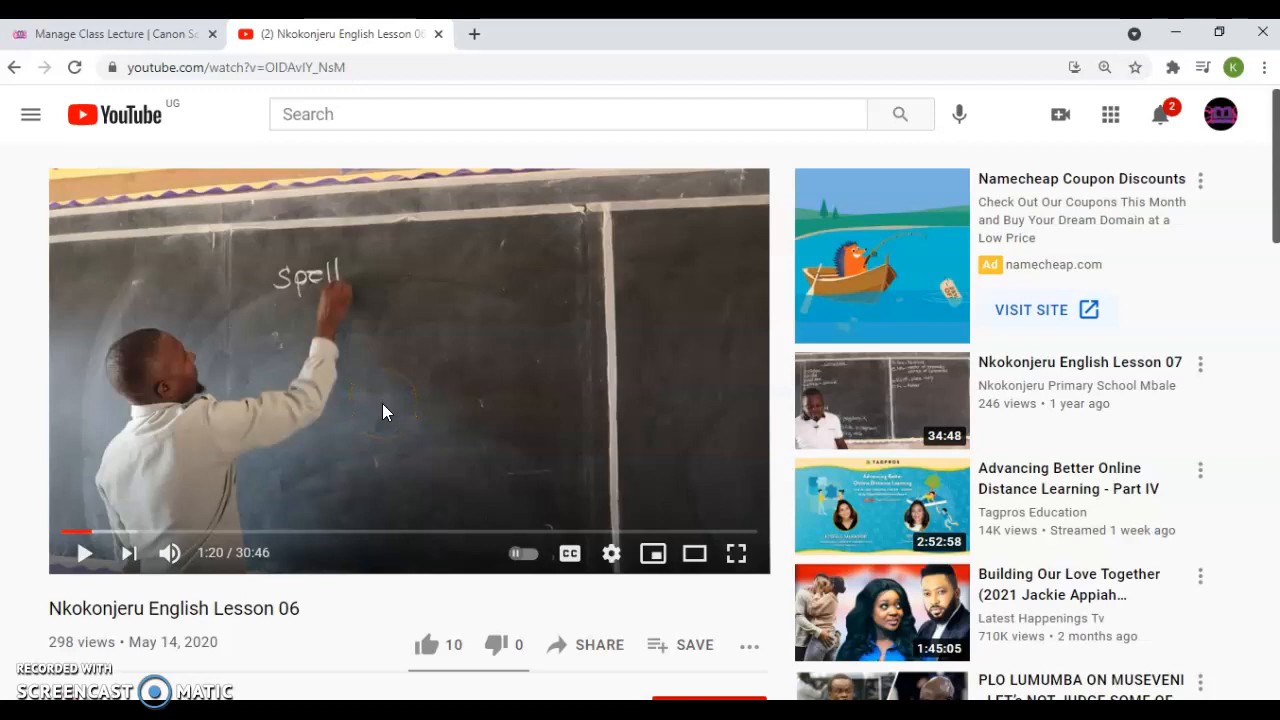
pyautogui.click(351, 68)
pyautogui.click(349, 68)
pyautogui.moveTo(444, 66); pyautogui.dragTo(339, 68)
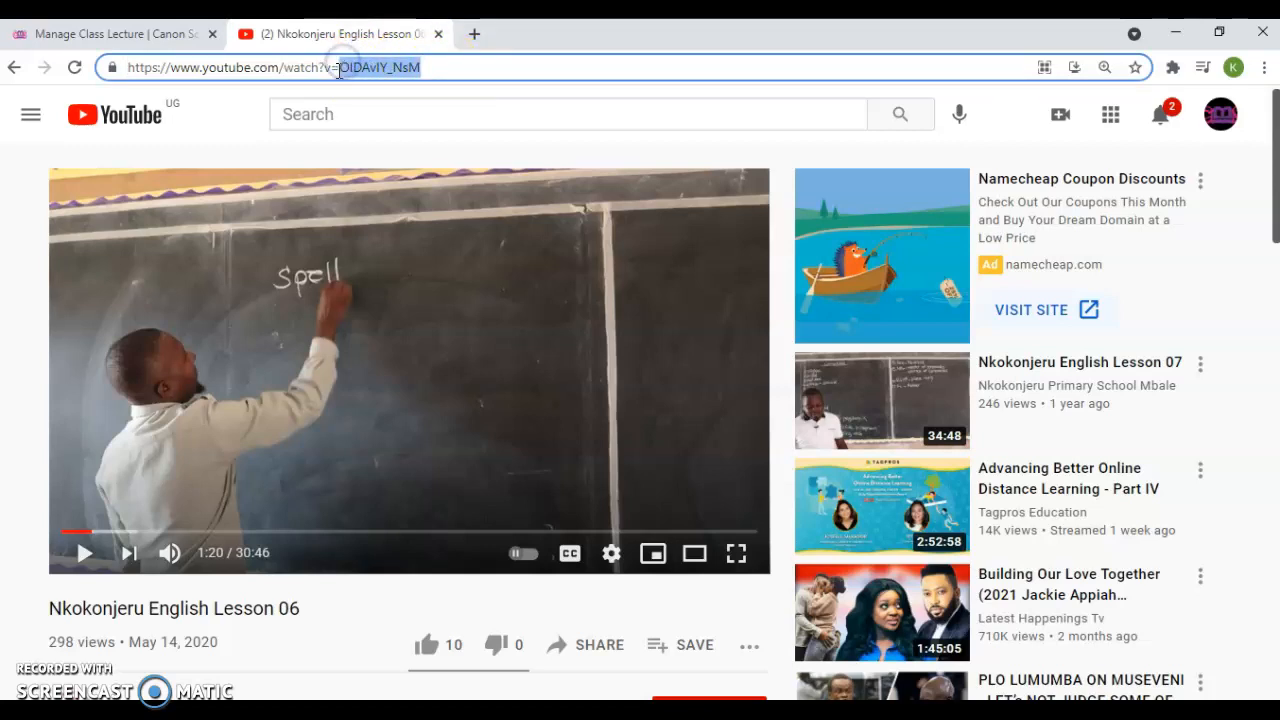
pyautogui.rightClick(381, 64)
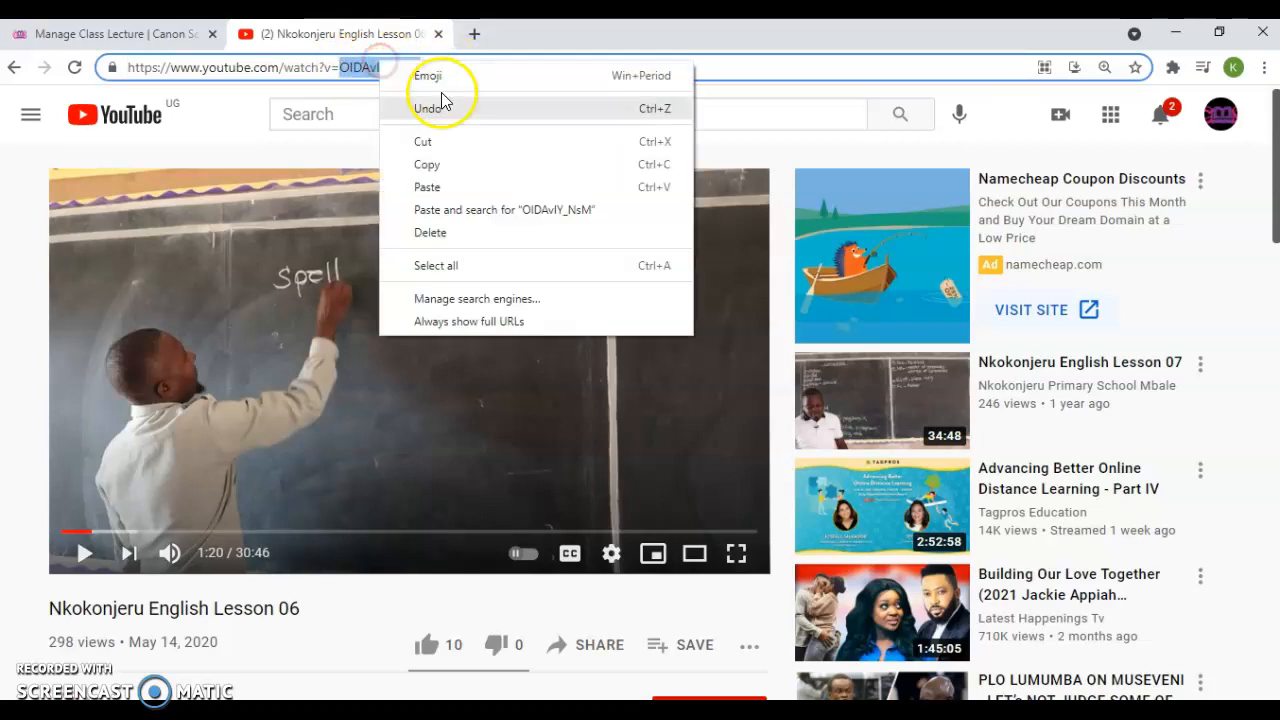
pyautogui.click(428, 164)
# Return to the Canon Schools lecture form and paste the copied ID as the Video ID
pyautogui.click(147, 35)
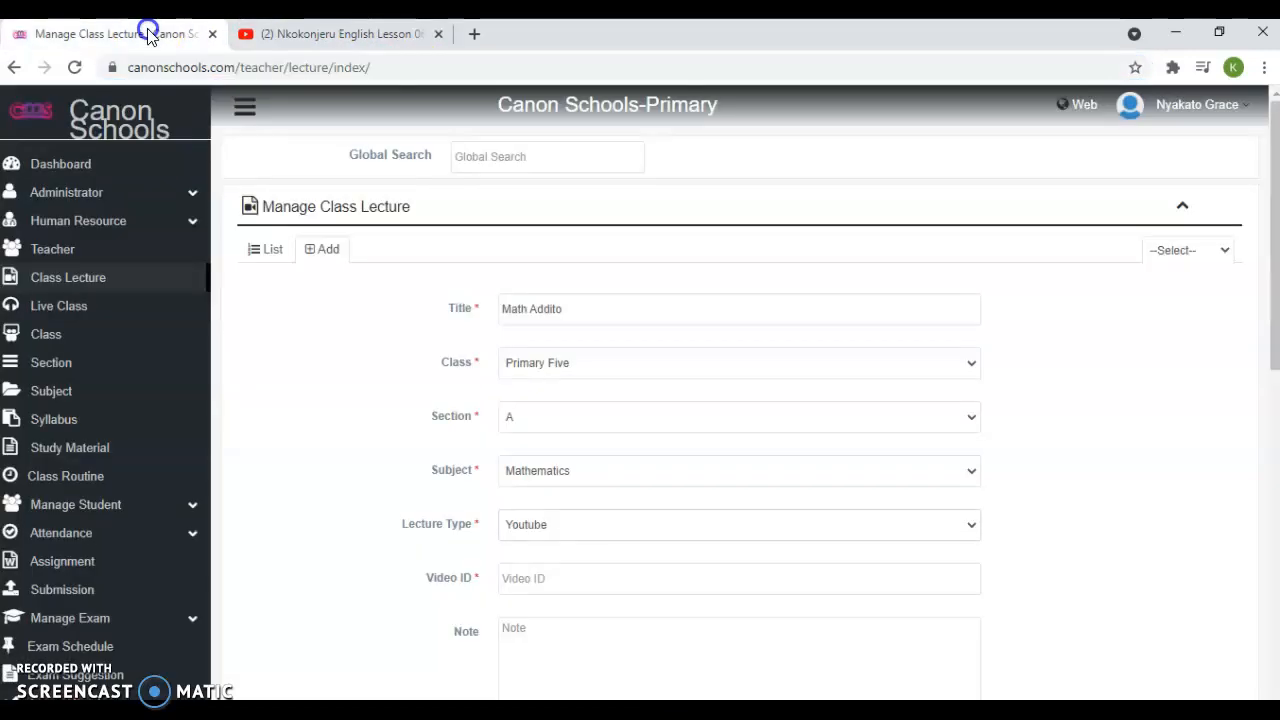
pyautogui.scroll(-3, 600, 578)
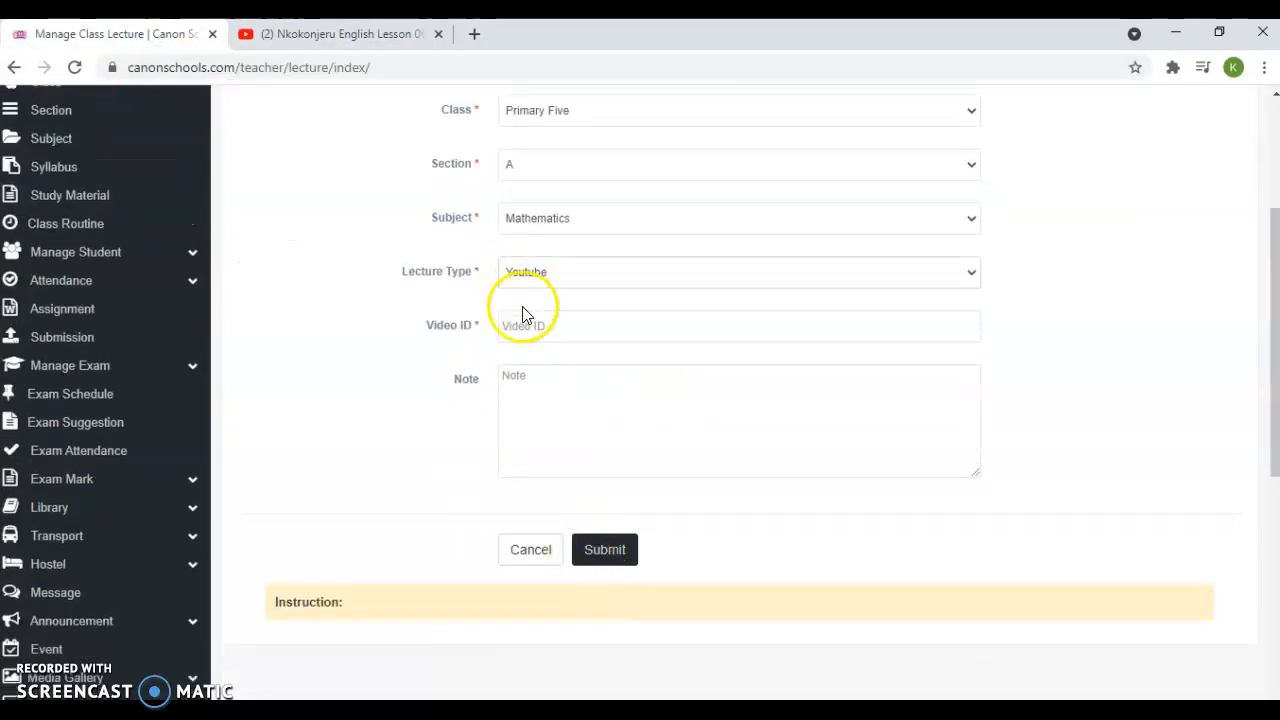
pyautogui.click(521, 322)
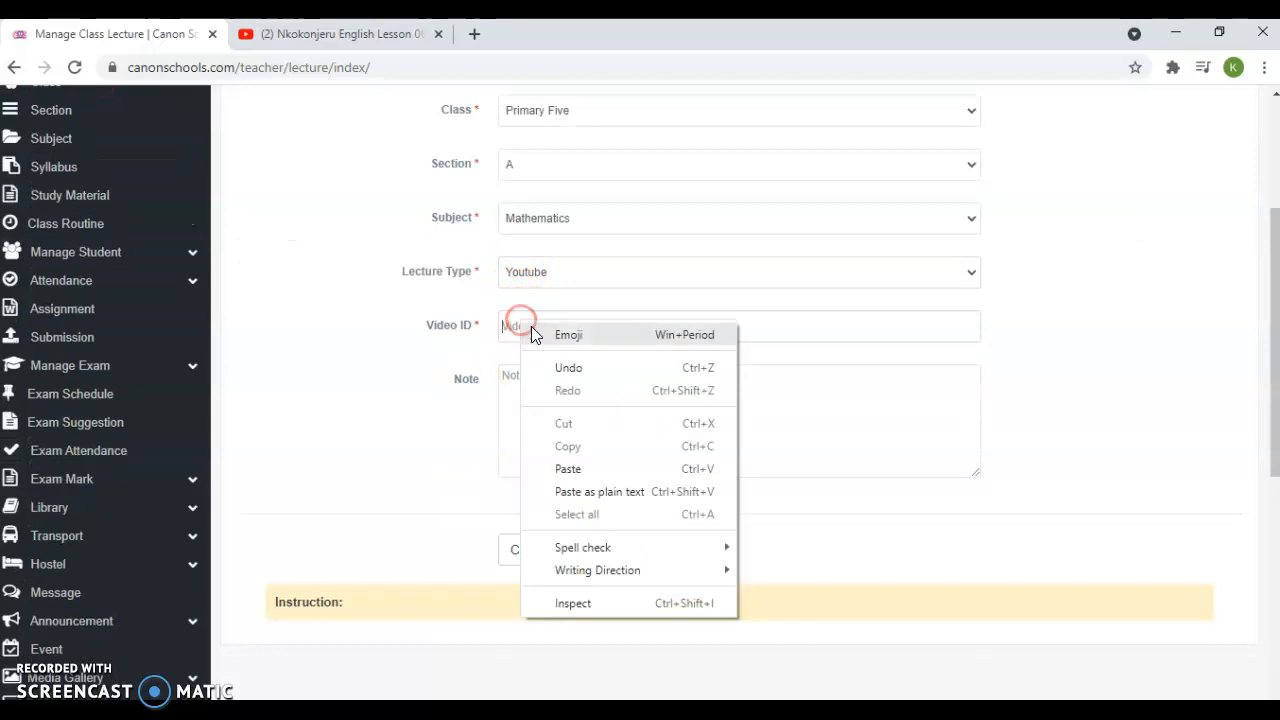
pyautogui.click(575, 466)
# Enter "wdfghjkl" as the note for the new lecture
pyautogui.click(523, 397)
pyautogui.write('w')
pyautogui.click(533, 372)
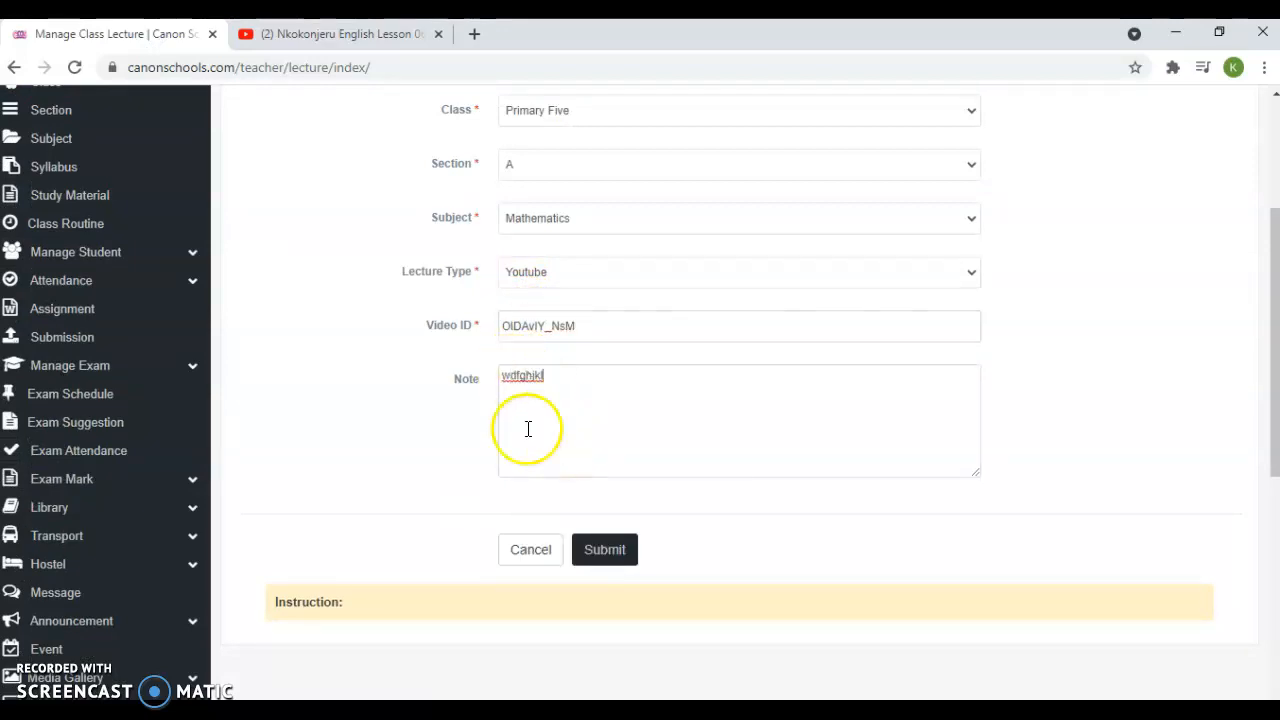
# Check the completed lecture form and submit it
pyautogui.scroll(3, 1008, 480)
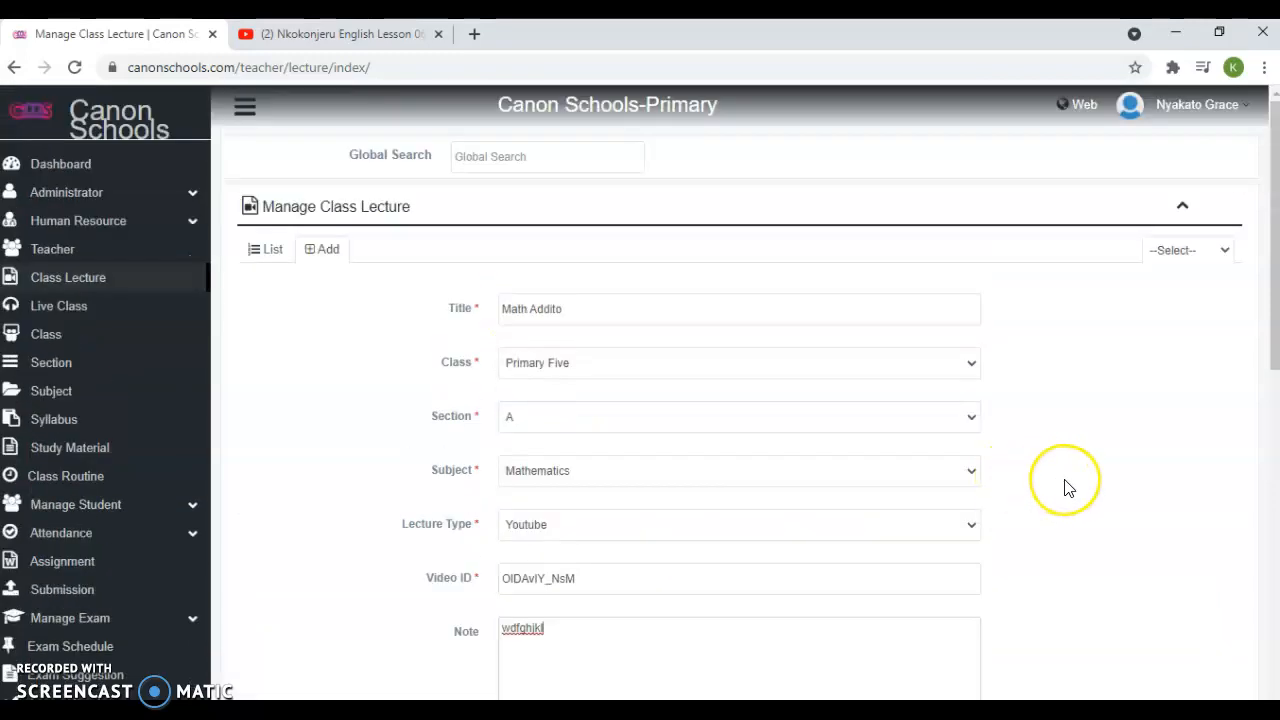
pyautogui.scroll(-3, 1063, 486)
pyautogui.scroll(1, 1063, 486)
pyautogui.scroll(-4, 1063, 486)
pyautogui.click(600, 292)
pyautogui.scroll(3, 854, 514)
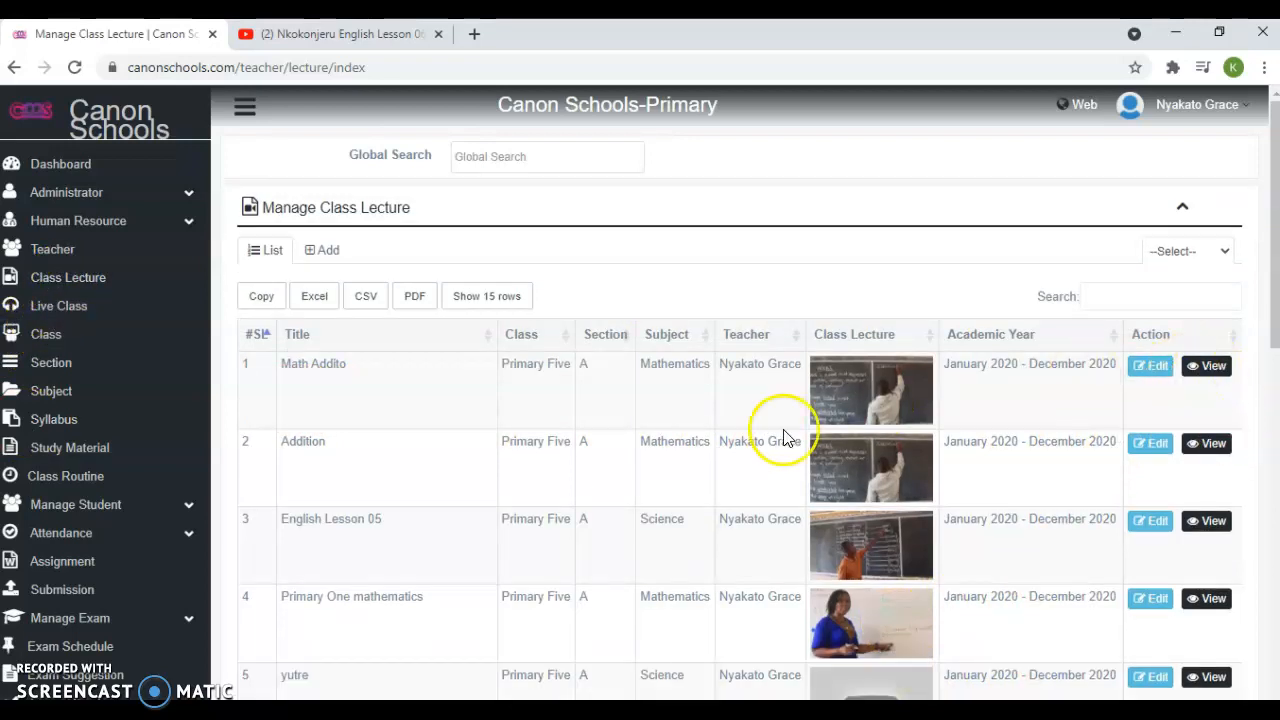
# View the Math Addito lecture's details, play its video from 1:44 at slightly lower volume, and close the details
pyautogui.click(1016, 368)
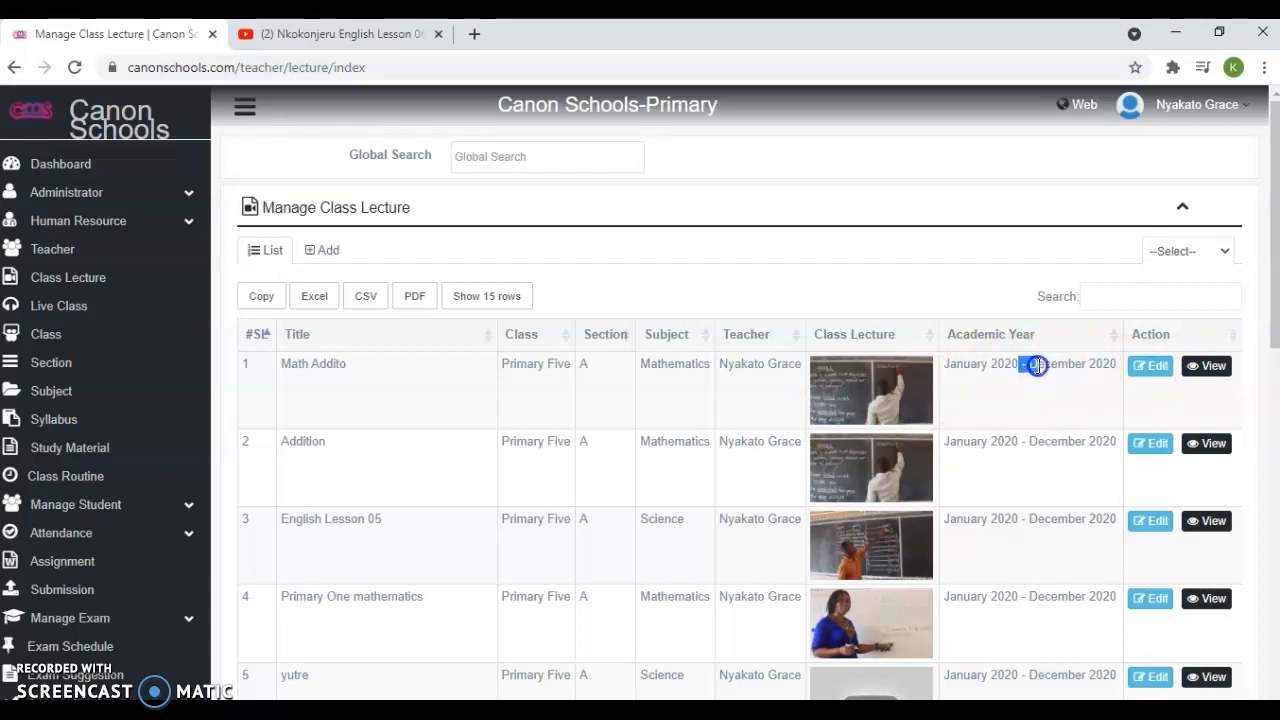
pyautogui.click(1206, 366)
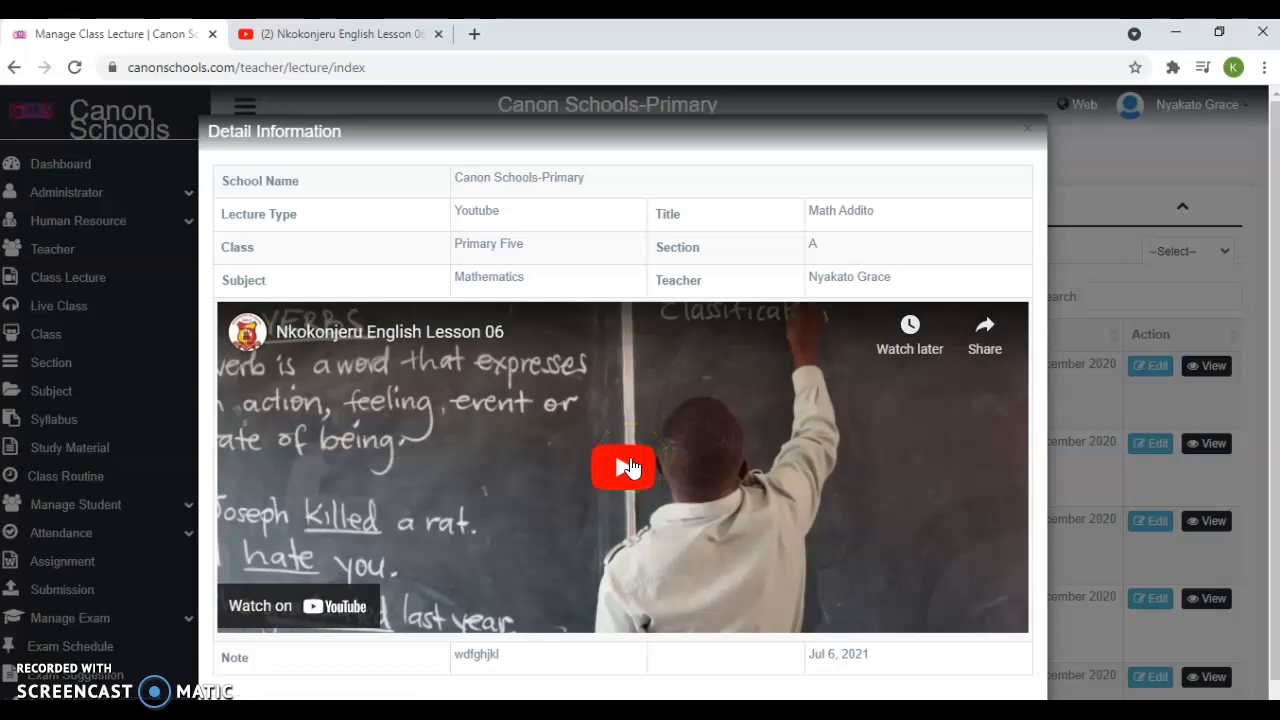
pyautogui.click(627, 468)
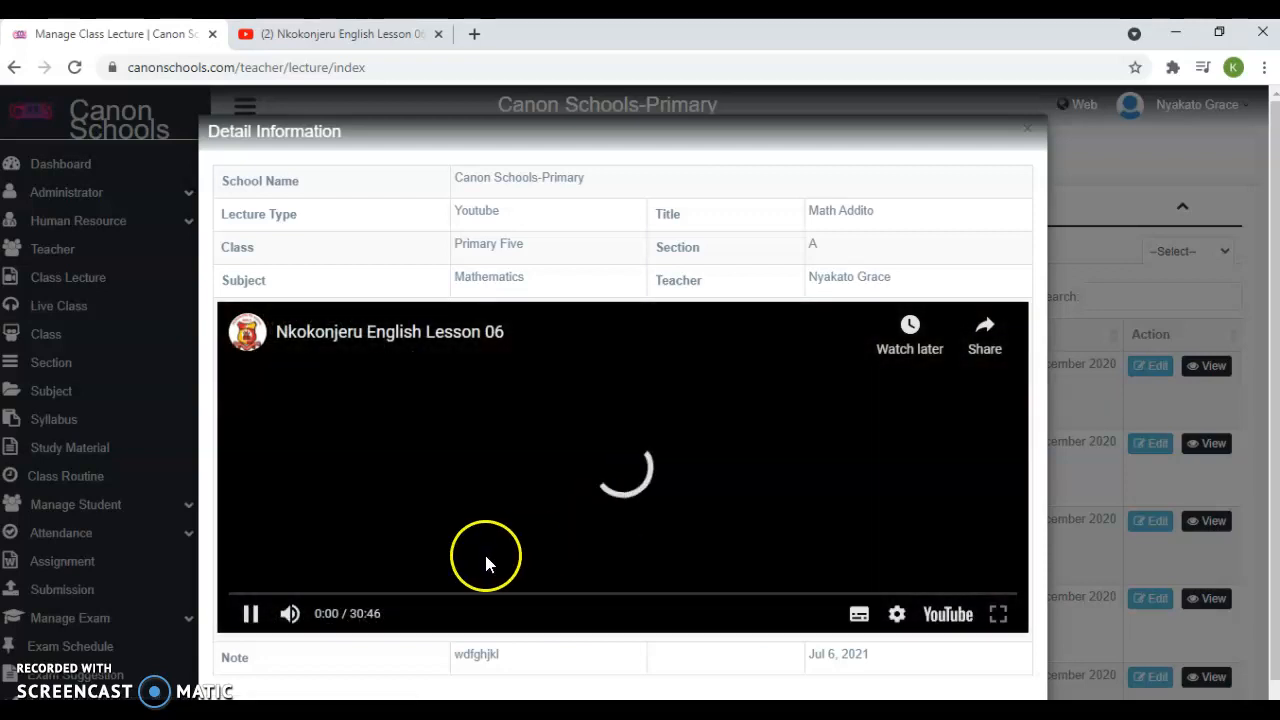
pyautogui.click(265, 607)
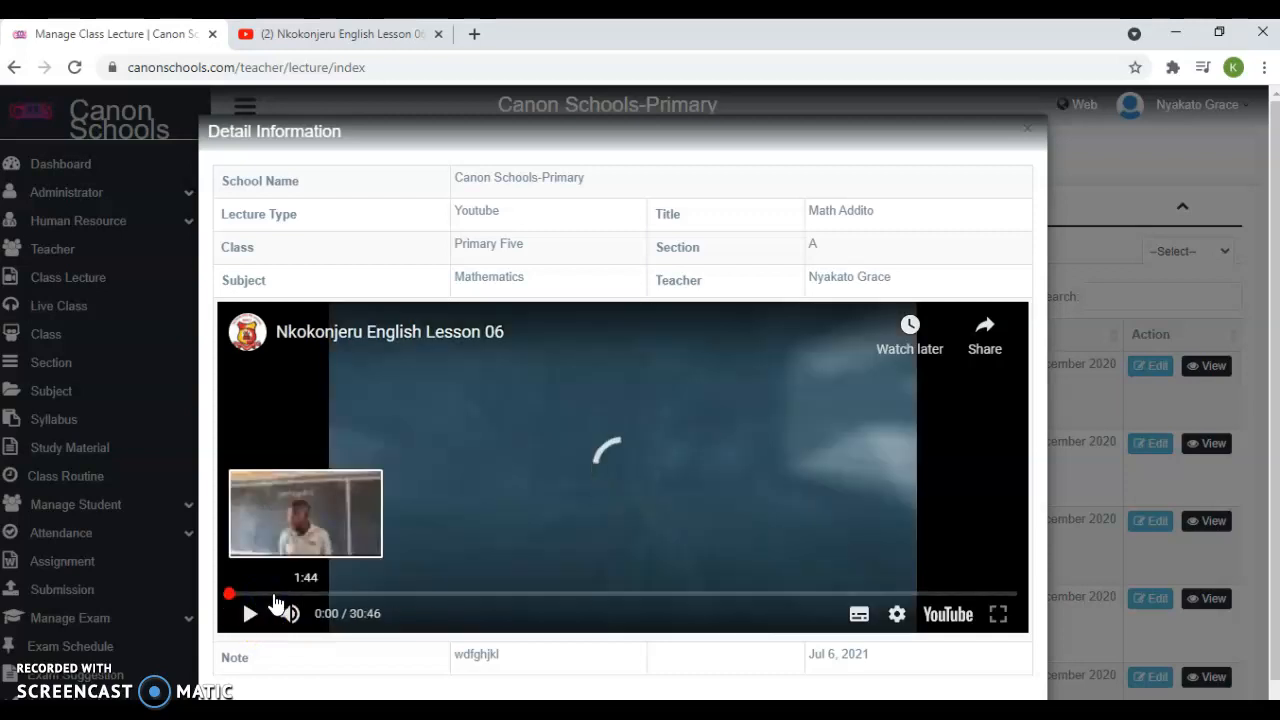
pyautogui.click(273, 594)
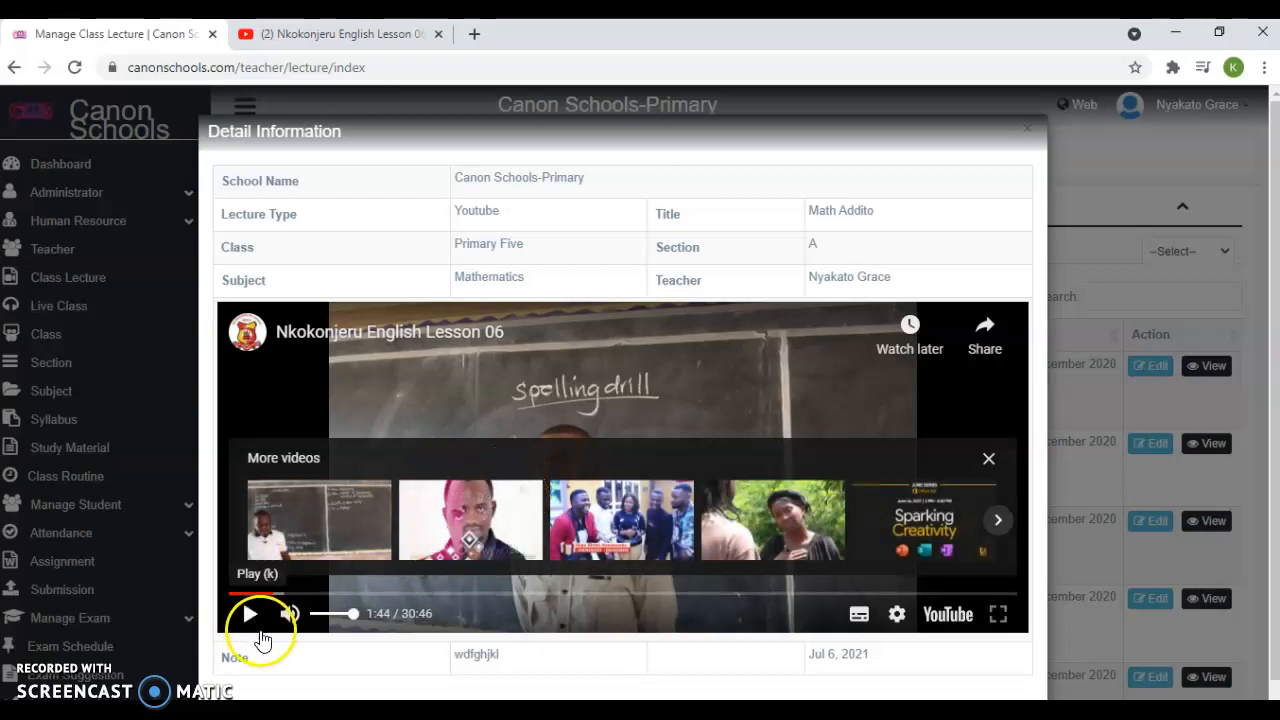
pyautogui.moveTo(362, 617); pyautogui.dragTo(343, 622)
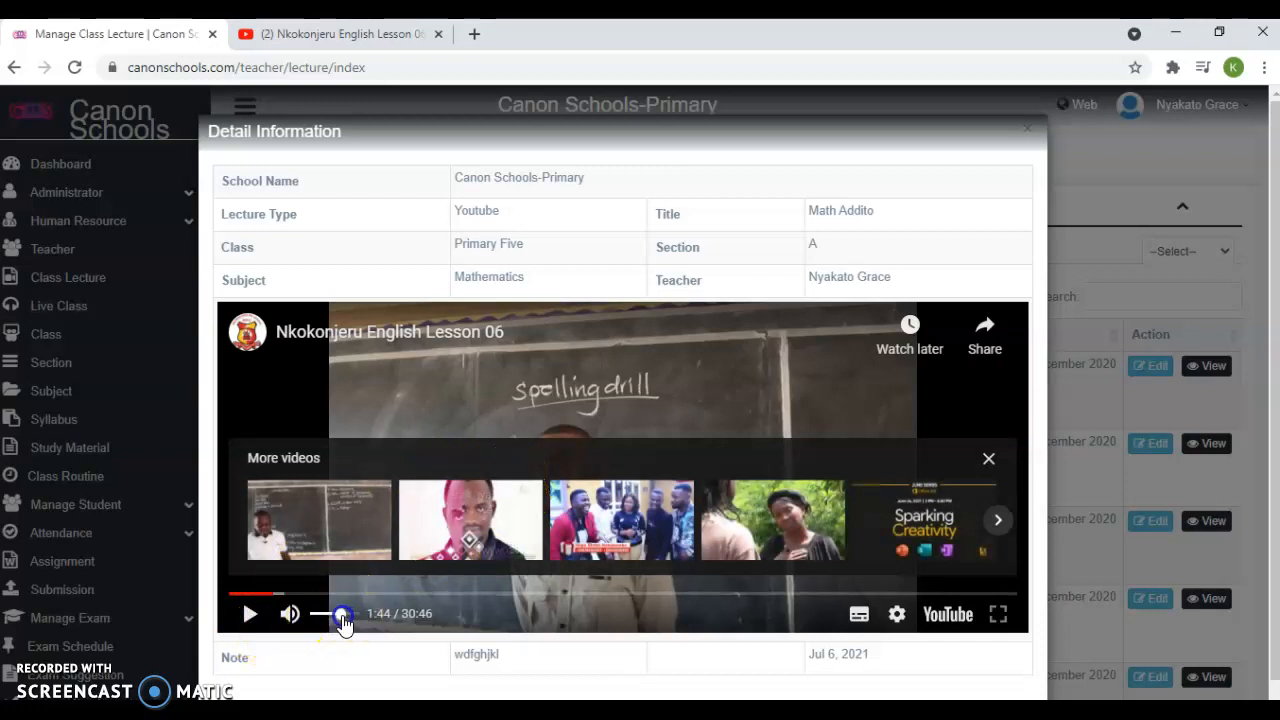
pyautogui.click(597, 425)
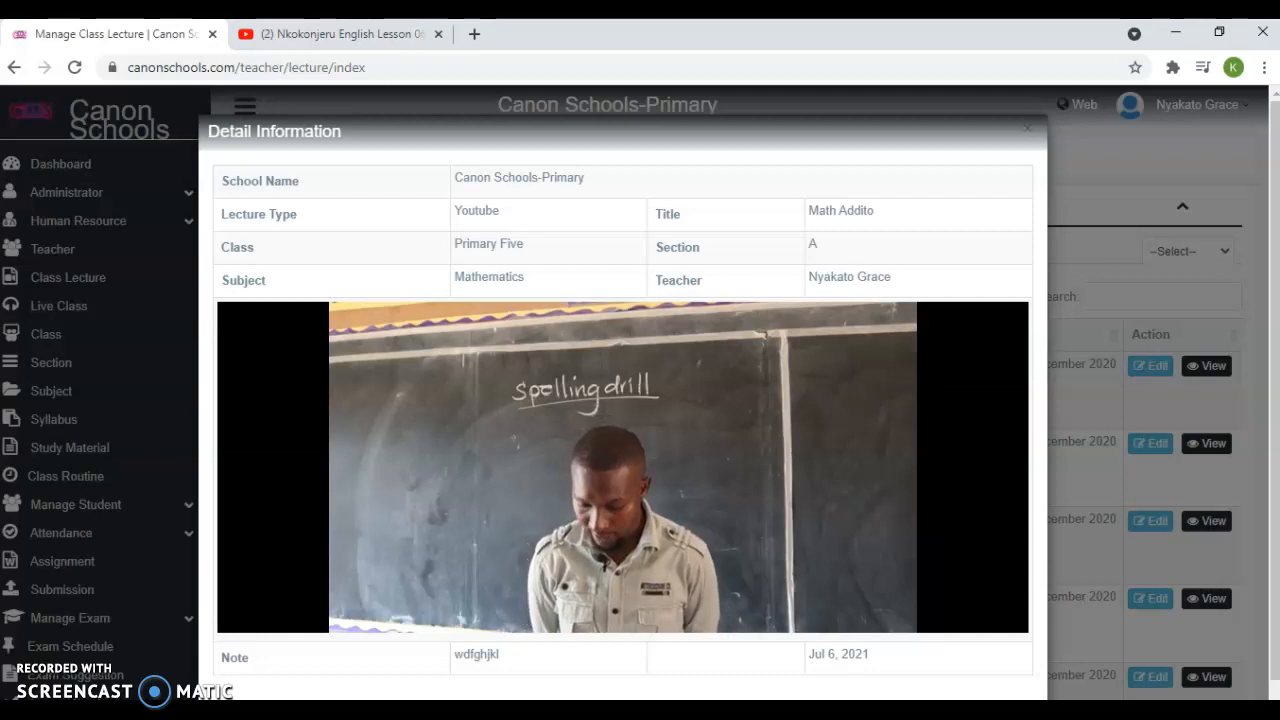
pyautogui.moveTo(587, 395)
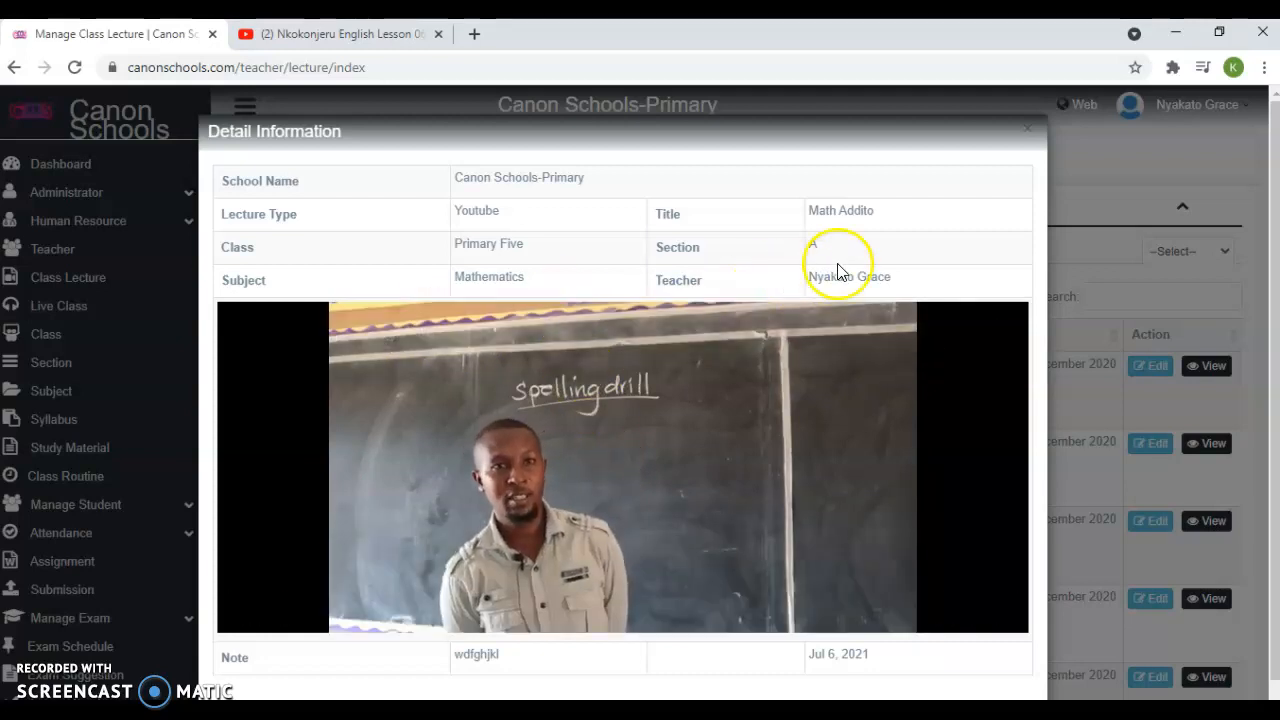
pyautogui.click(1021, 132)
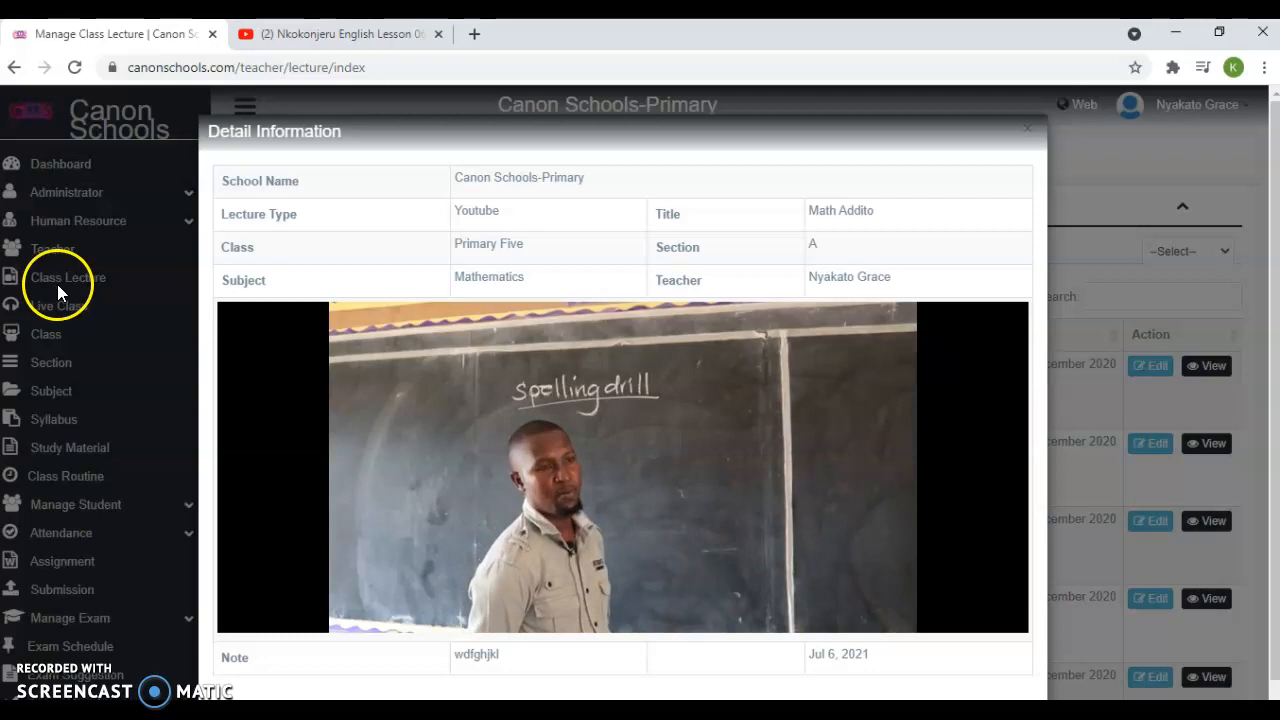
pyautogui.click(58, 281)
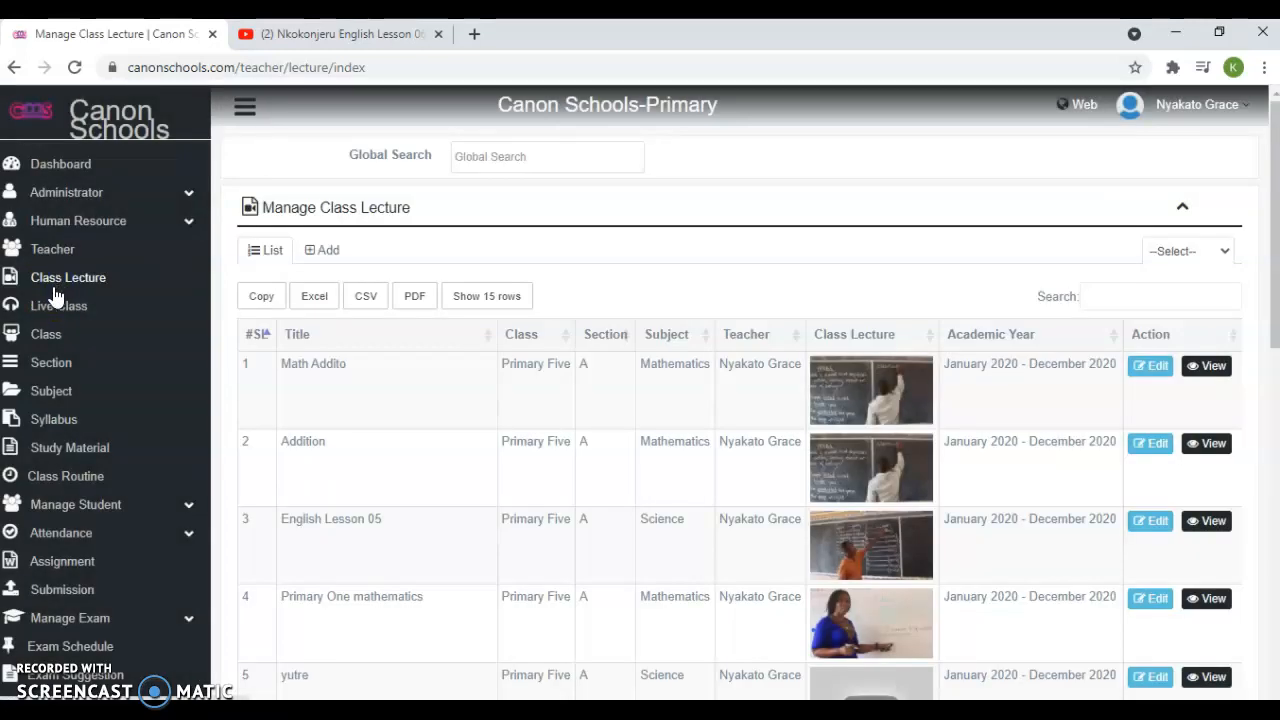
# Open the list of live classes
pyautogui.click(53, 256)
pyautogui.click(62, 310)
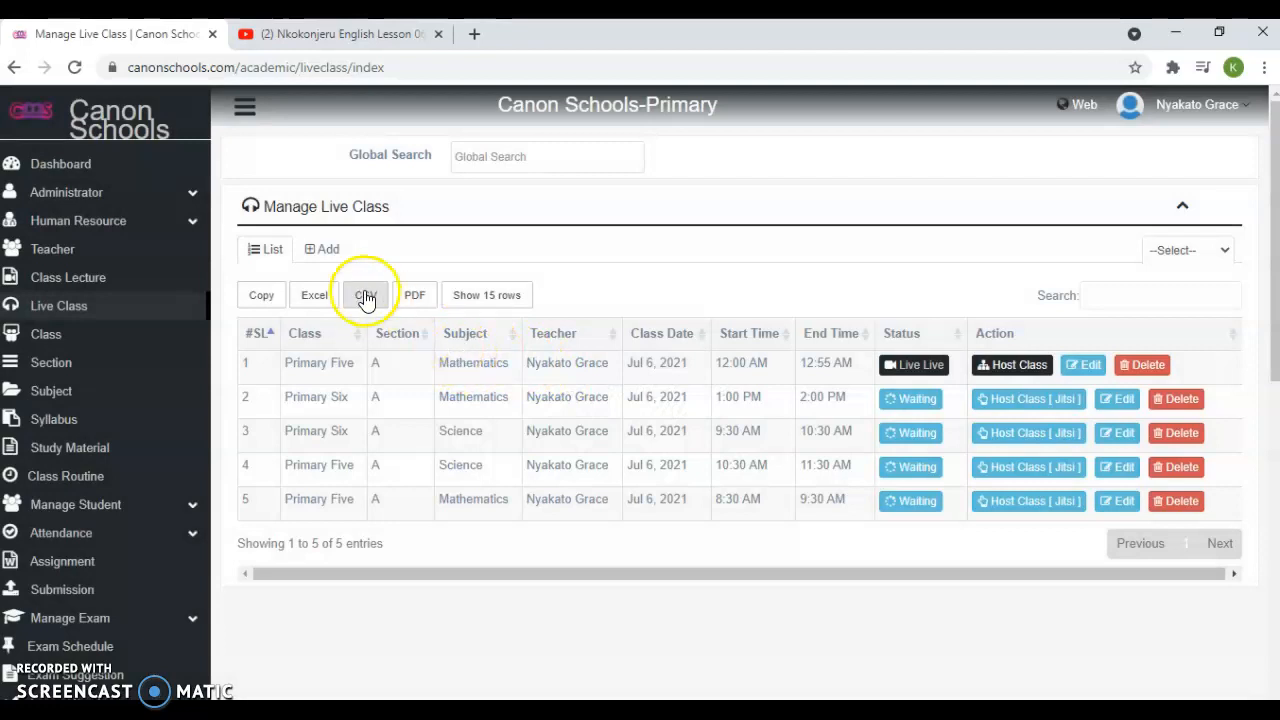
# Start a new live class entry for class Primary Five, section A
pyautogui.click(327, 252)
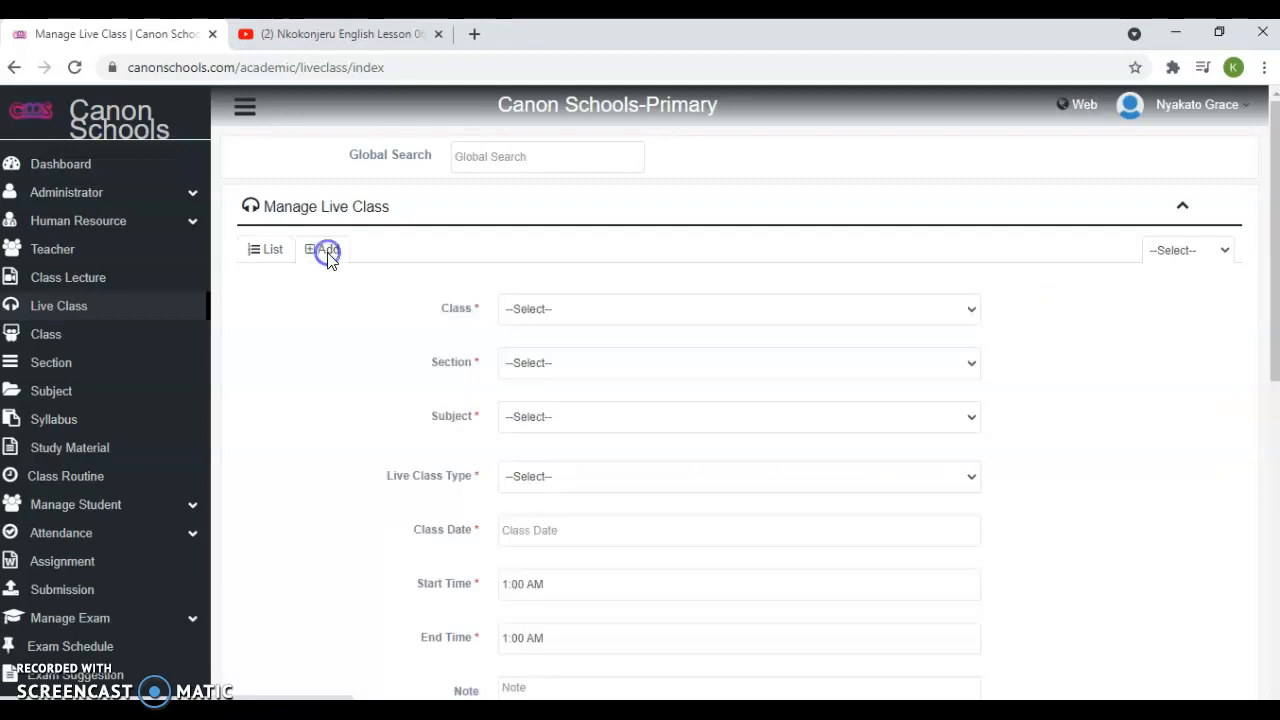
pyautogui.click(563, 306)
pyautogui.click(532, 380)
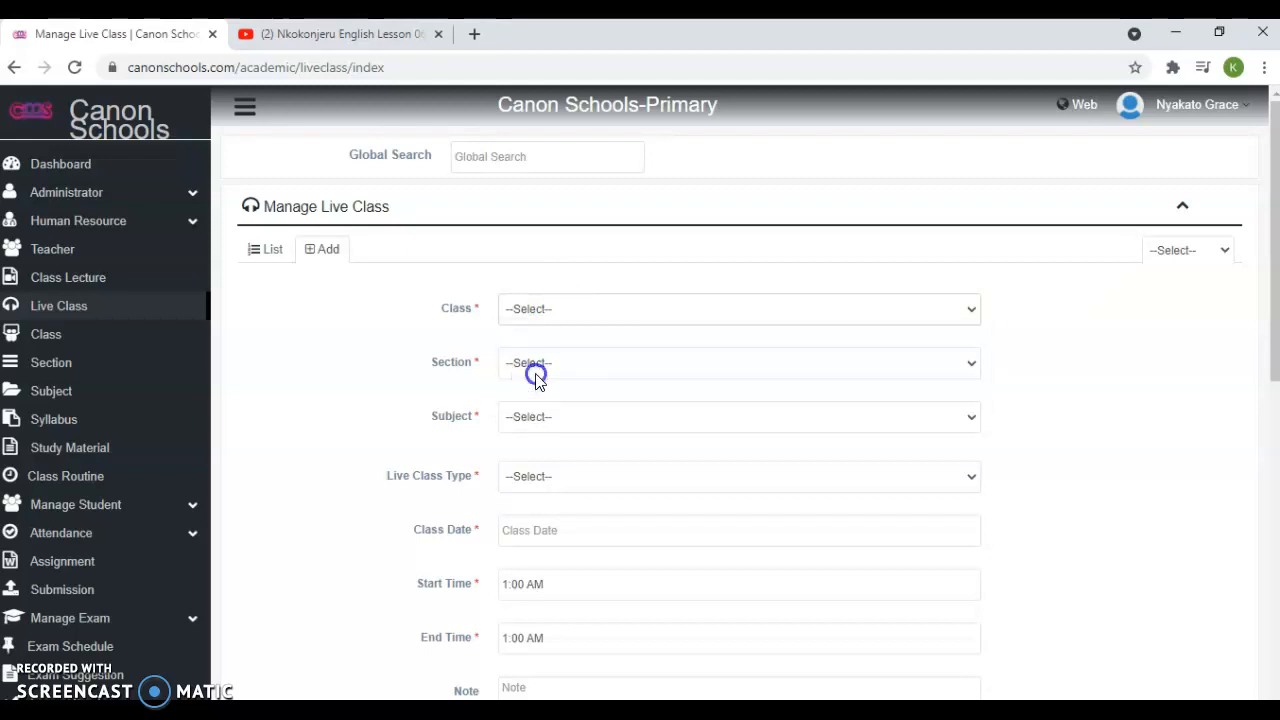
pyautogui.click(539, 366)
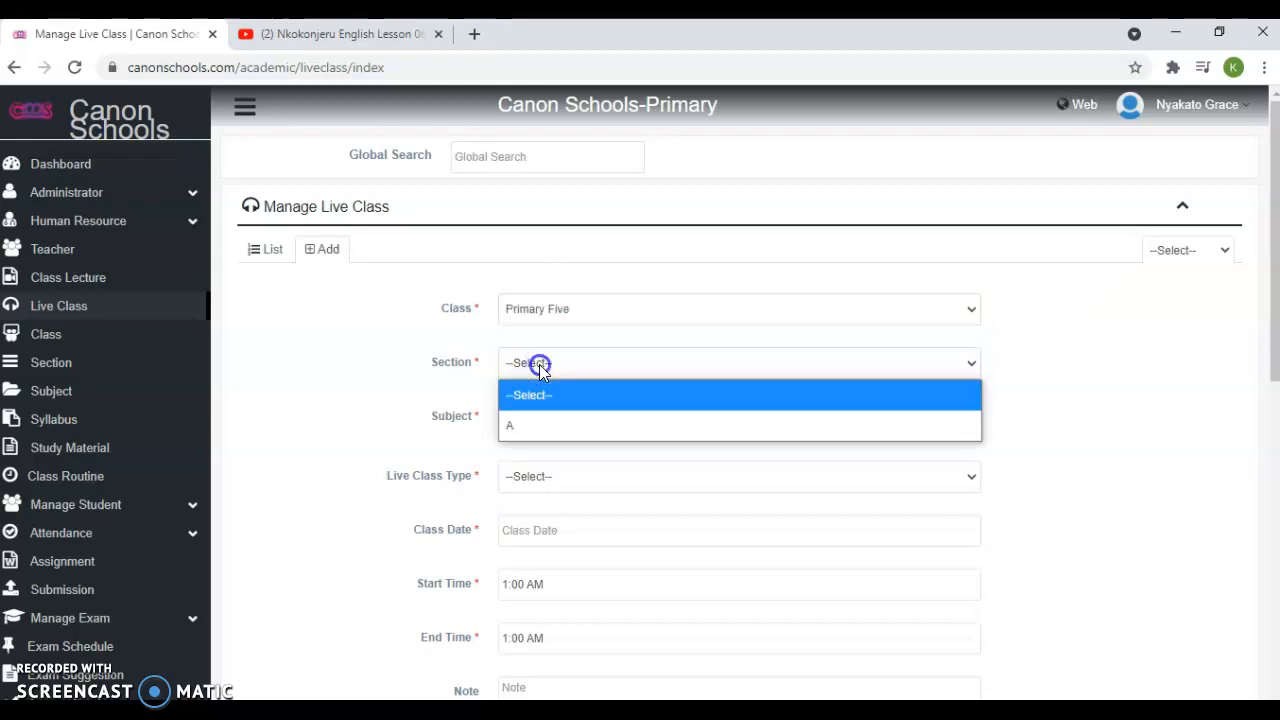
pyautogui.click(542, 422)
# Set the live class subject to Mathematics and the live class type to Jitsi Meet
pyautogui.click(541, 420)
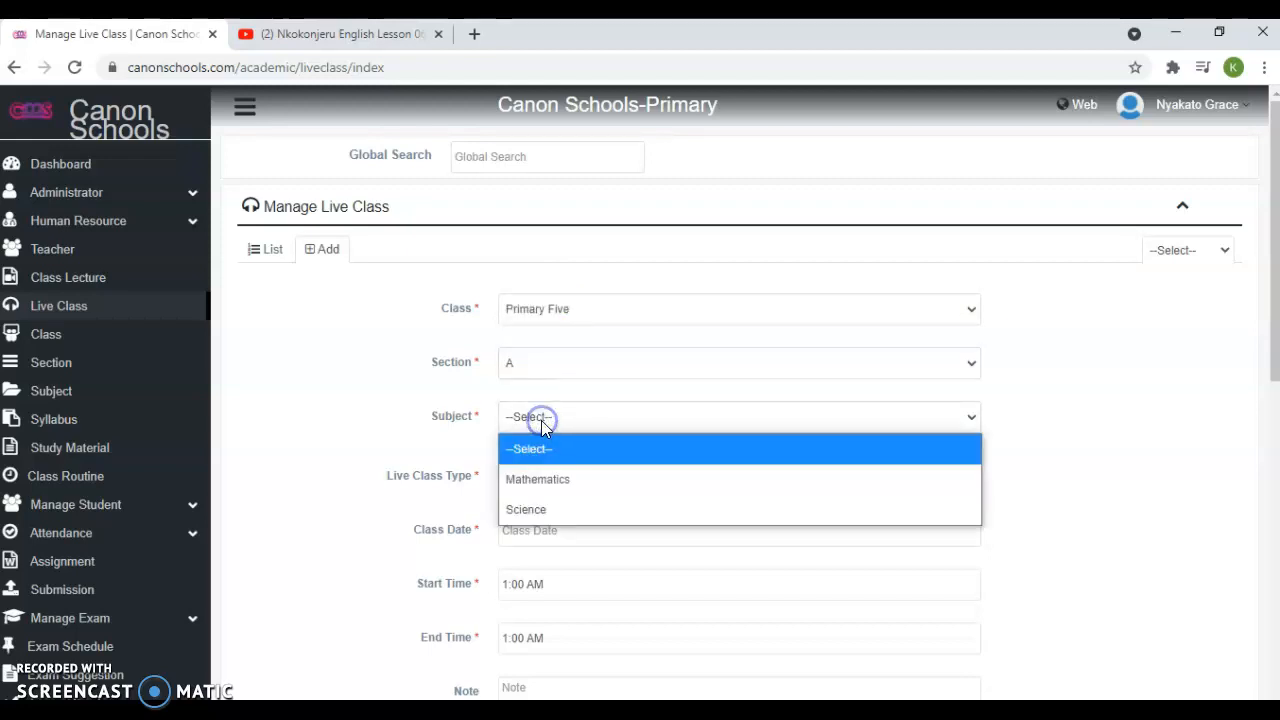
pyautogui.click(534, 478)
pyautogui.click(535, 478)
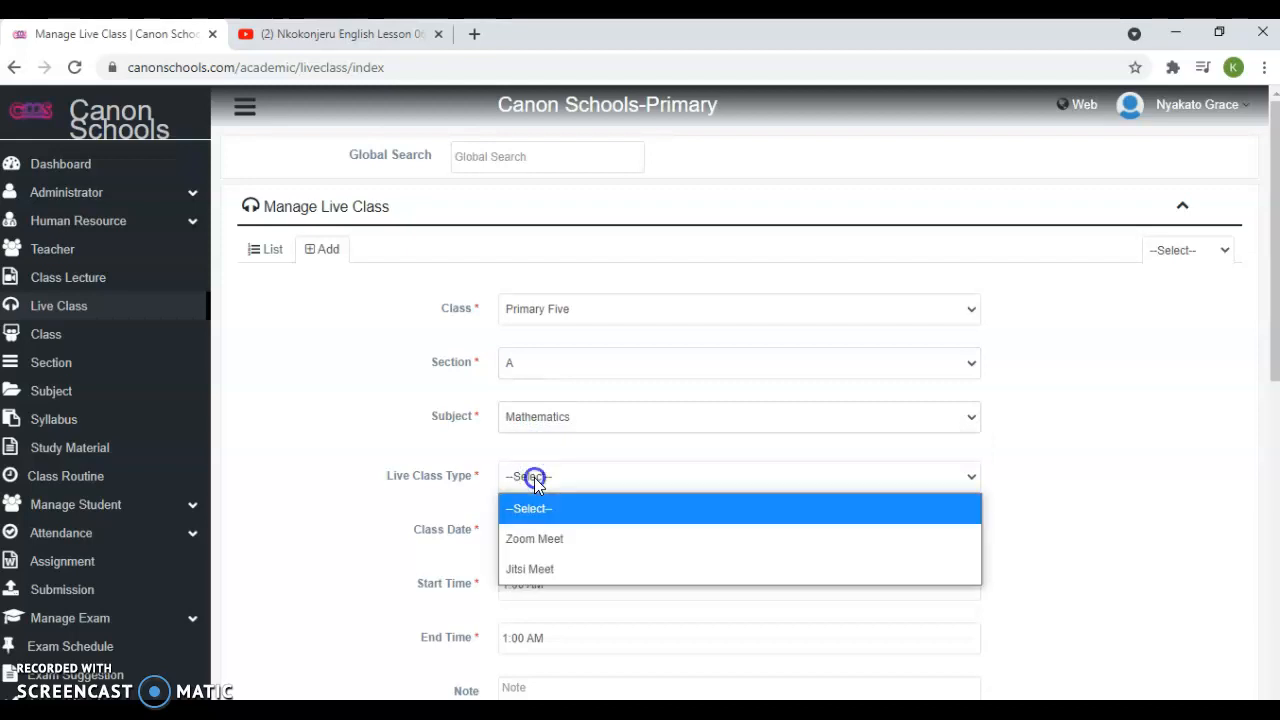
pyautogui.click(535, 570)
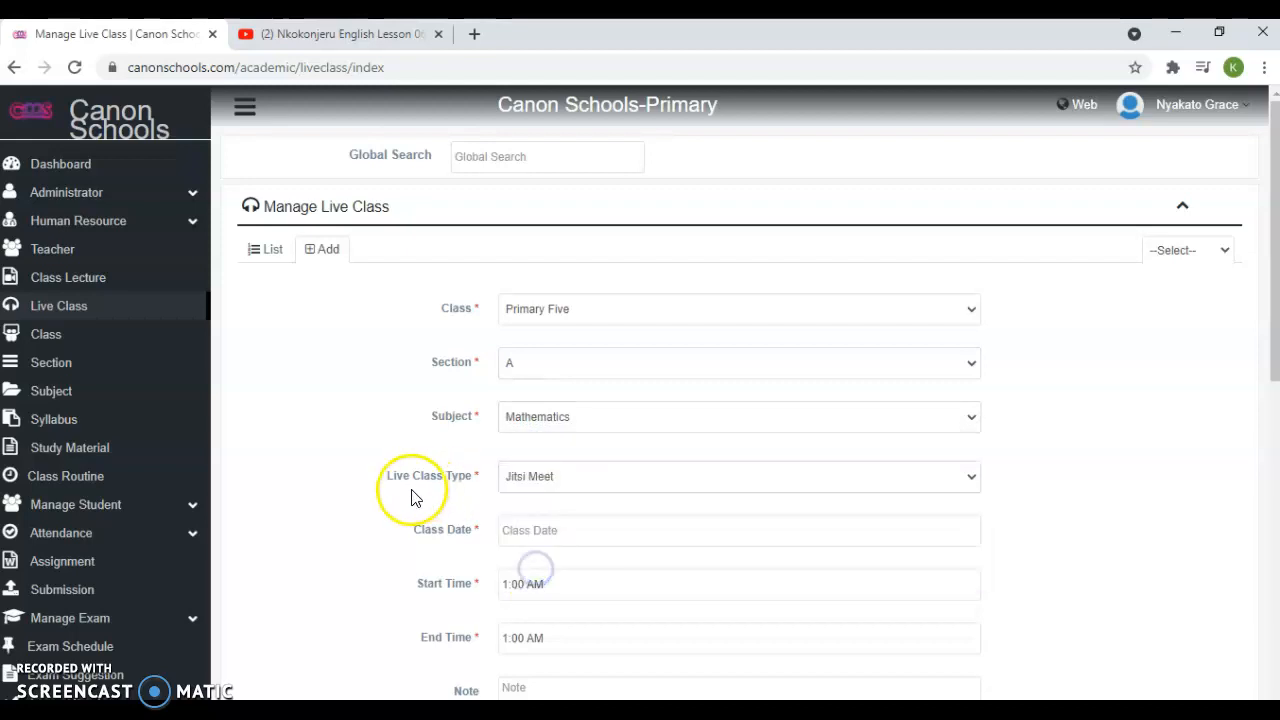
pyautogui.click(529, 538)
pyautogui.click(356, 511)
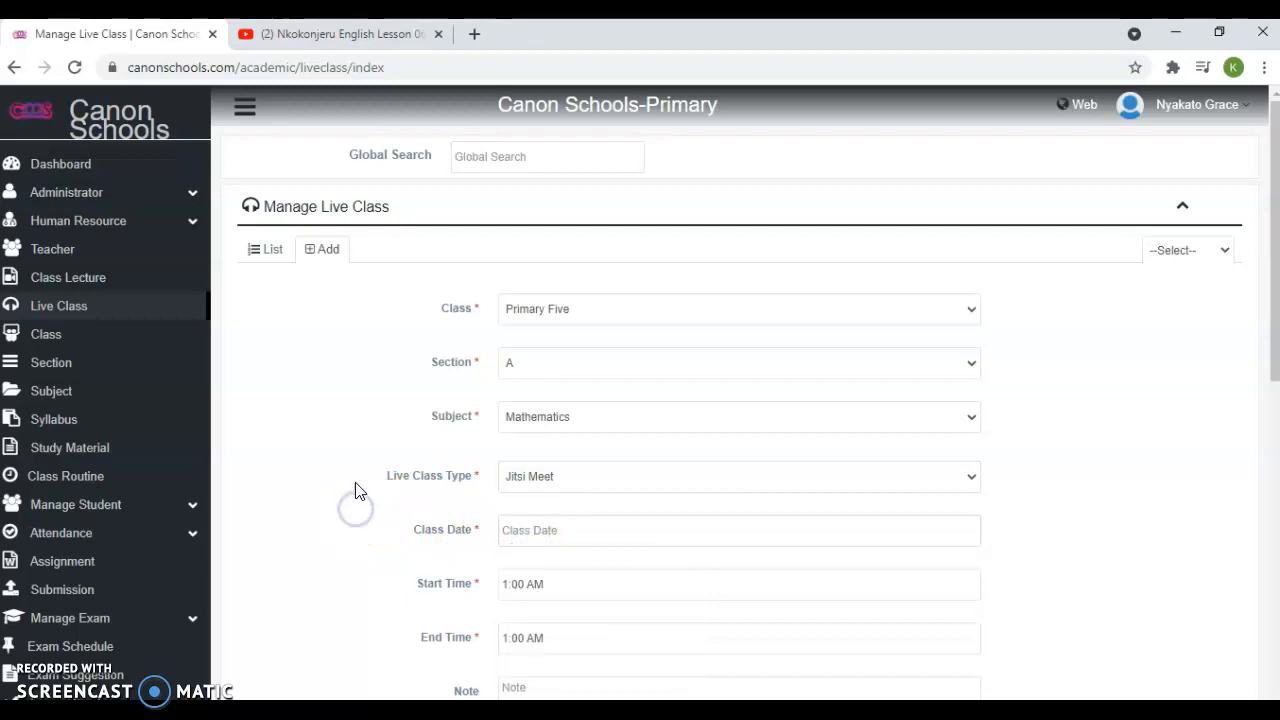
# Check the live class list briefly, return to the new entry, and set its class date to 07-07-2021
pyautogui.click(268, 250)
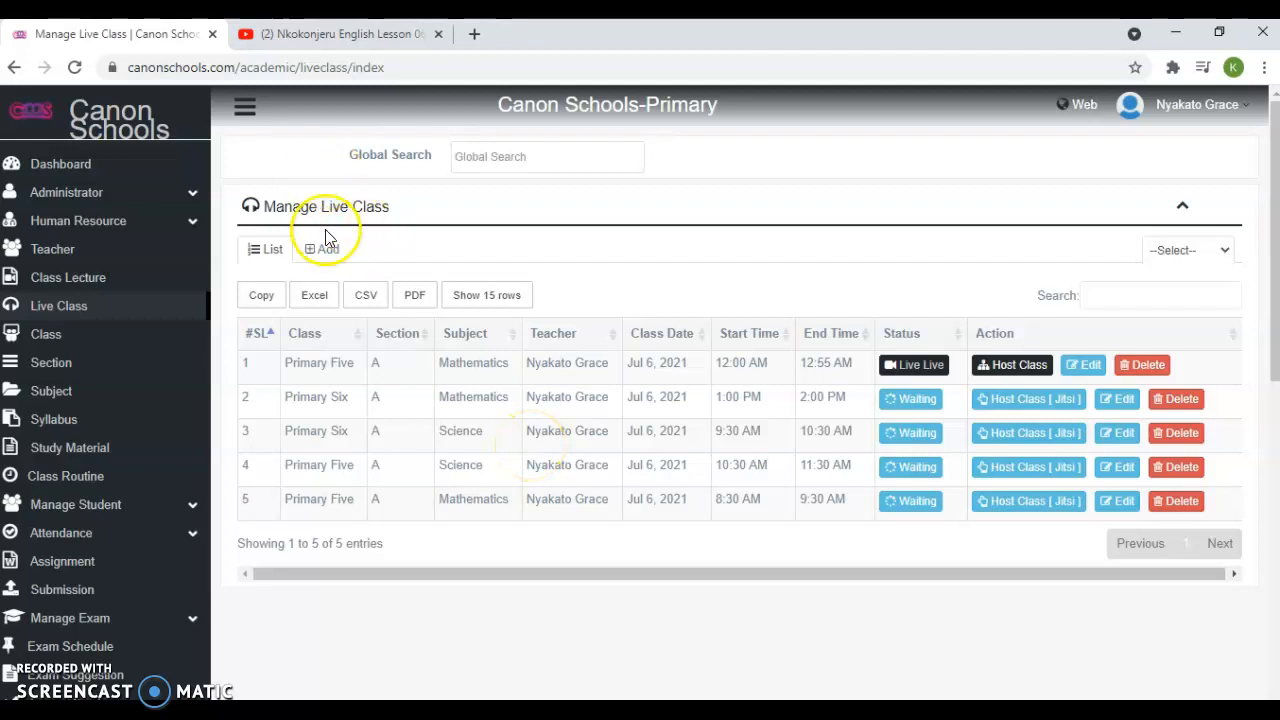
pyautogui.click(345, 255)
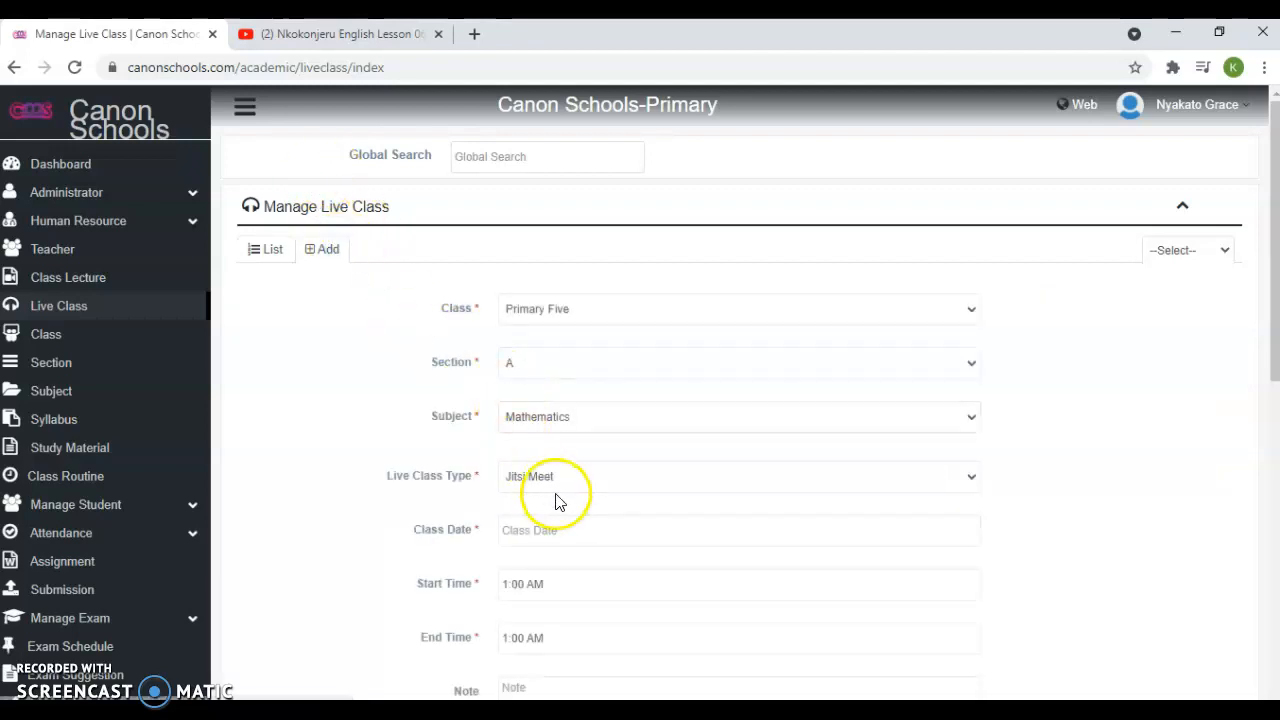
pyautogui.scroll(-3, 557, 495)
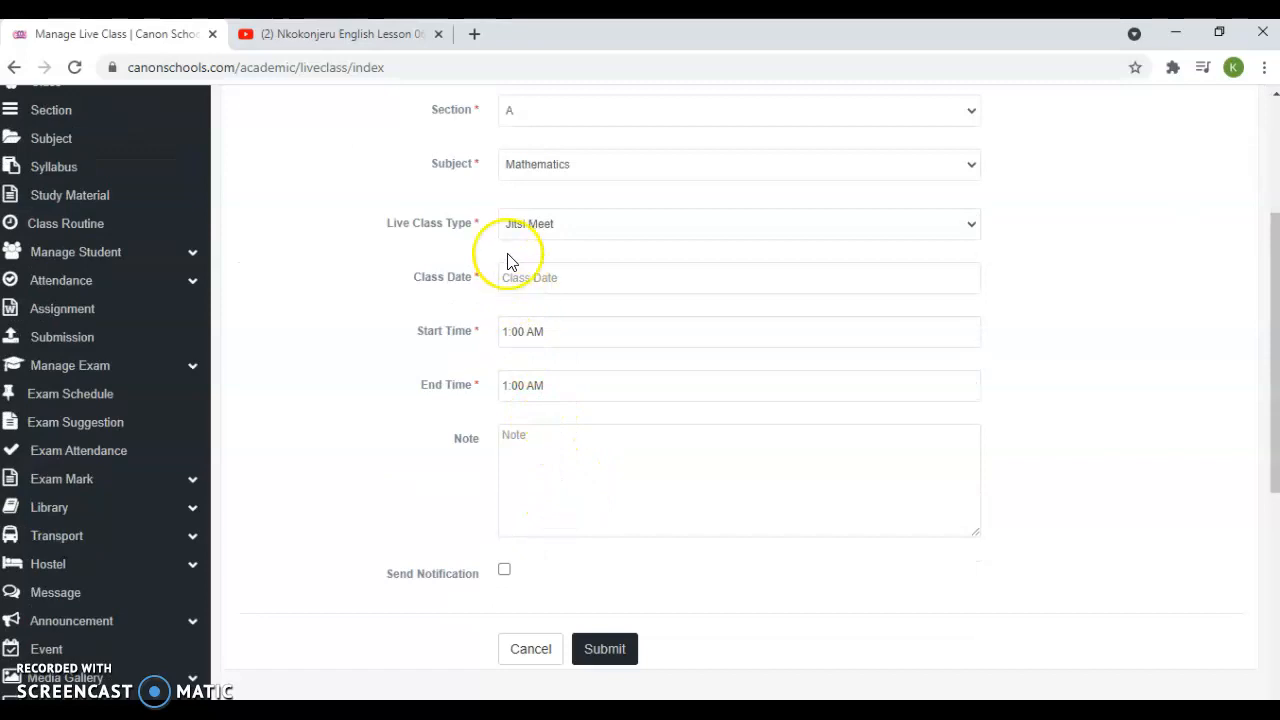
pyautogui.click(508, 287)
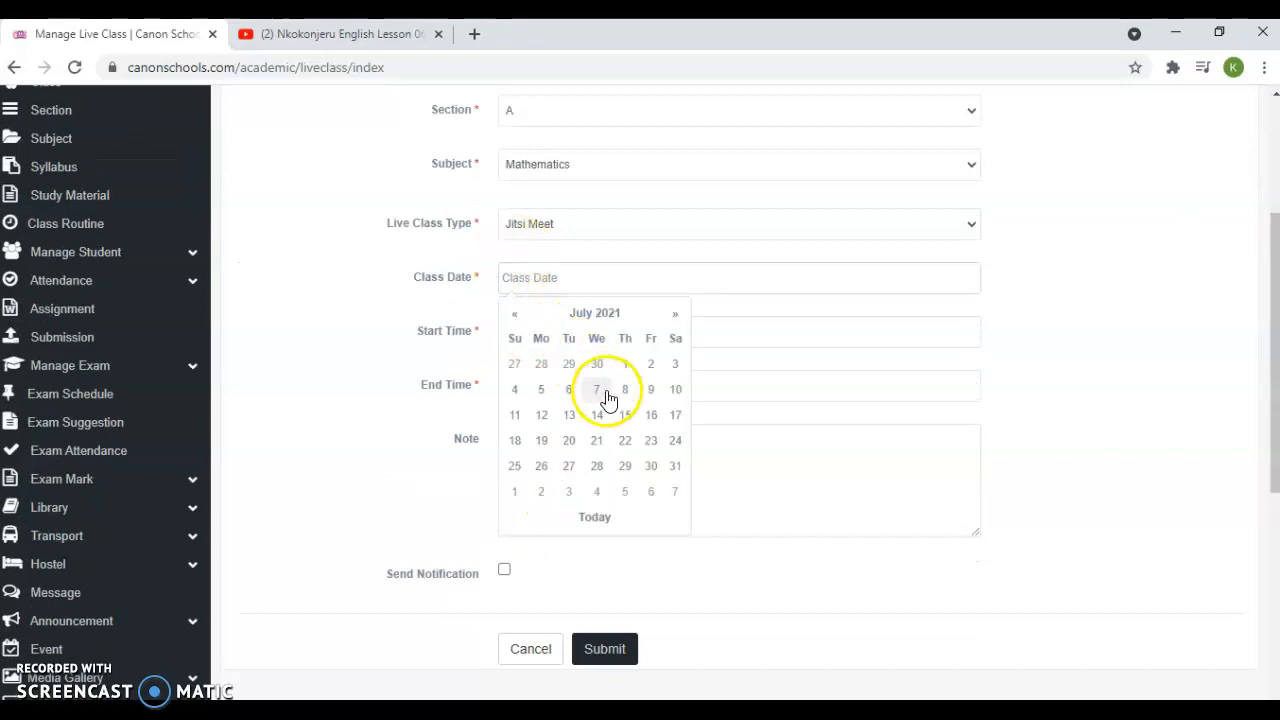
pyautogui.click(607, 391)
pyautogui.click(520, 334)
pyautogui.click(440, 378)
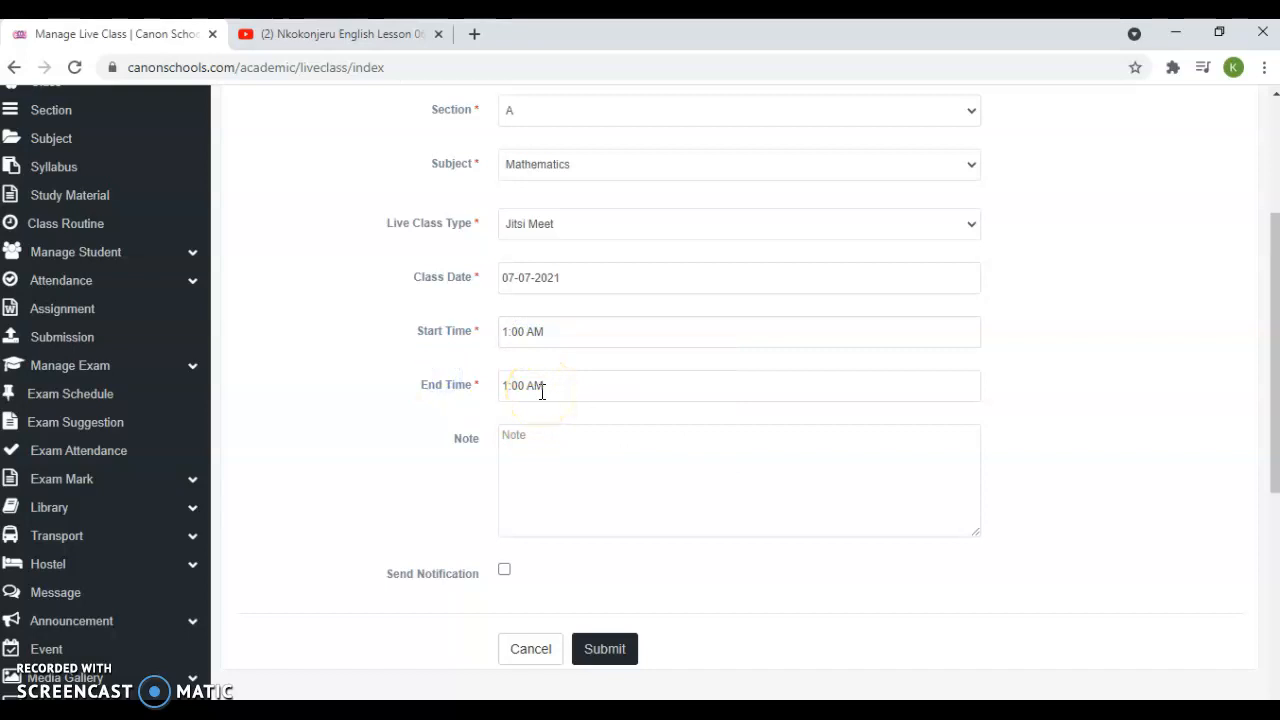
# Review the live class type, time and note fields, and return to the list of live classes without submitting
pyautogui.click(530, 436)
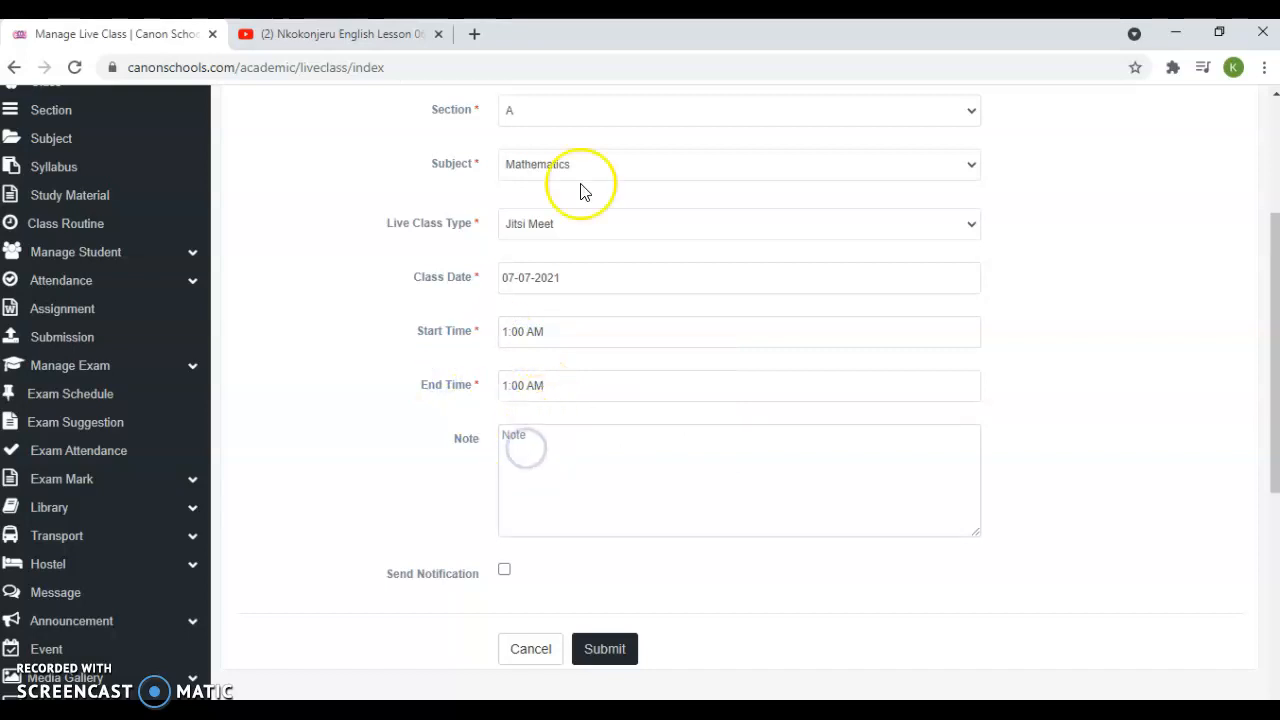
pyautogui.click(568, 226)
pyautogui.click(407, 296)
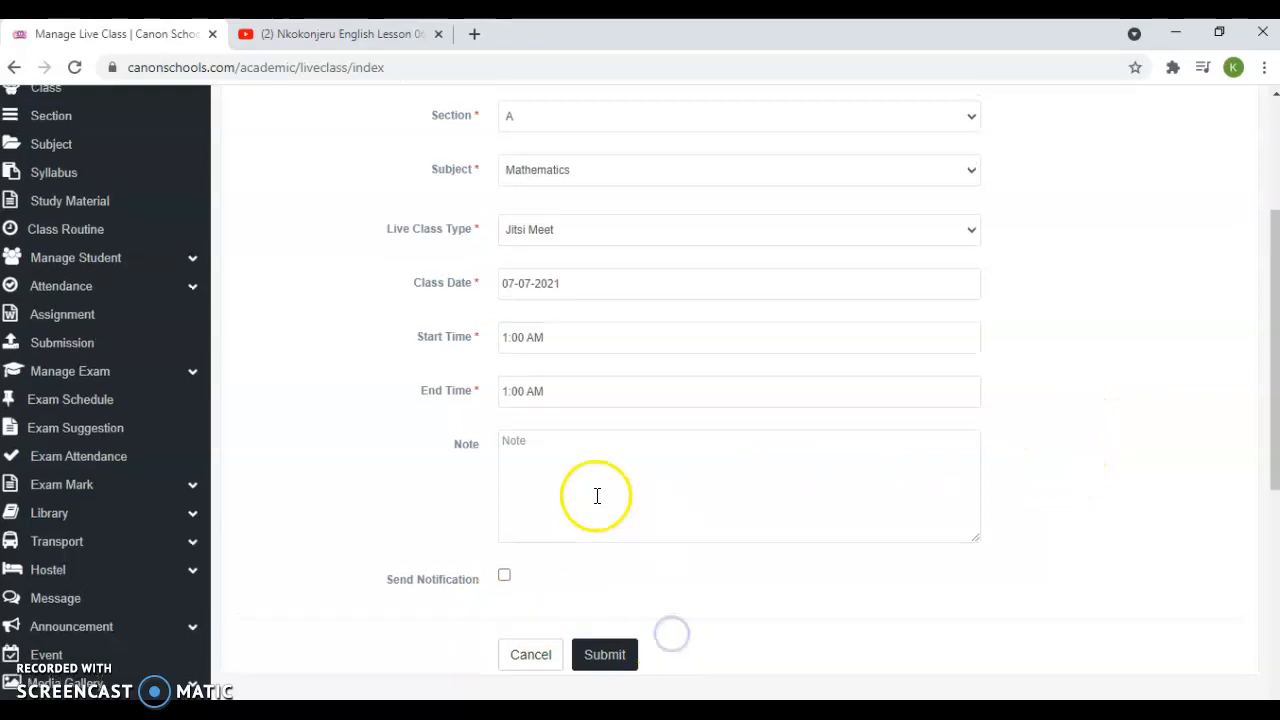
pyautogui.scroll(3, 597, 494)
pyautogui.click(265, 251)
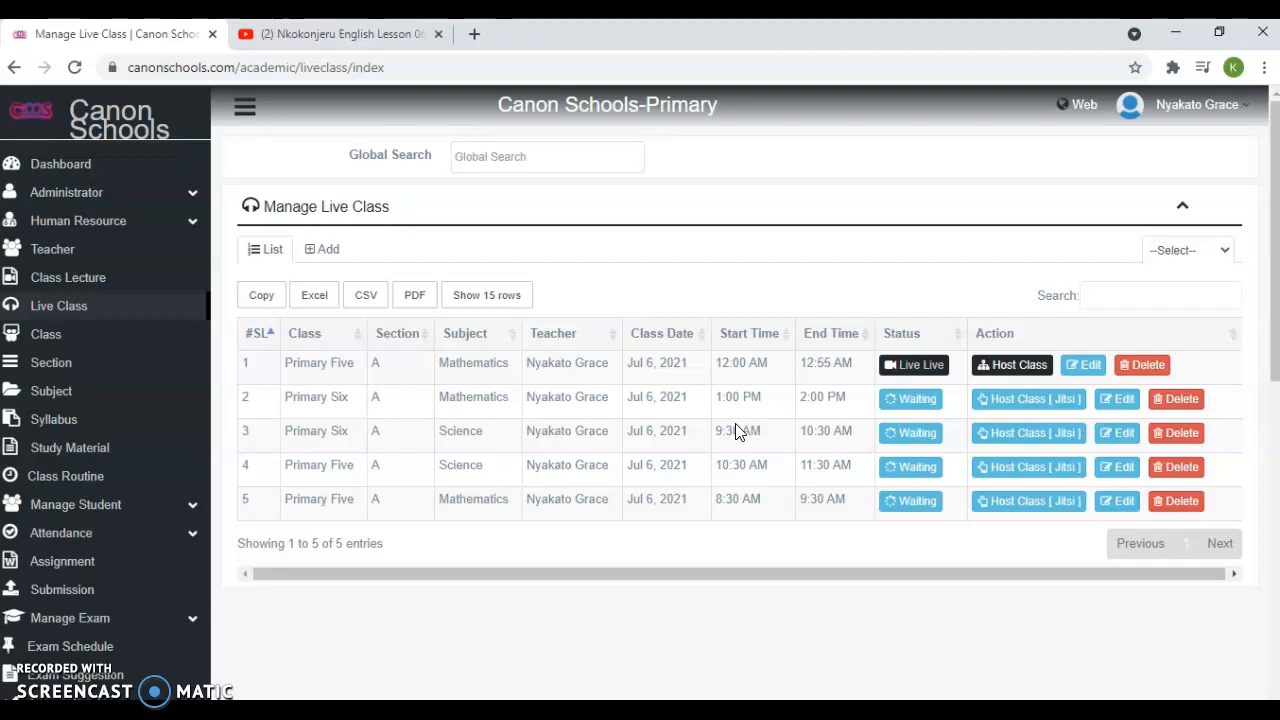
# Host the live Primary Five Mathematics class, join its Jitsi meeting, and dismiss the Chrome extension offer
pyautogui.click(1020, 365)
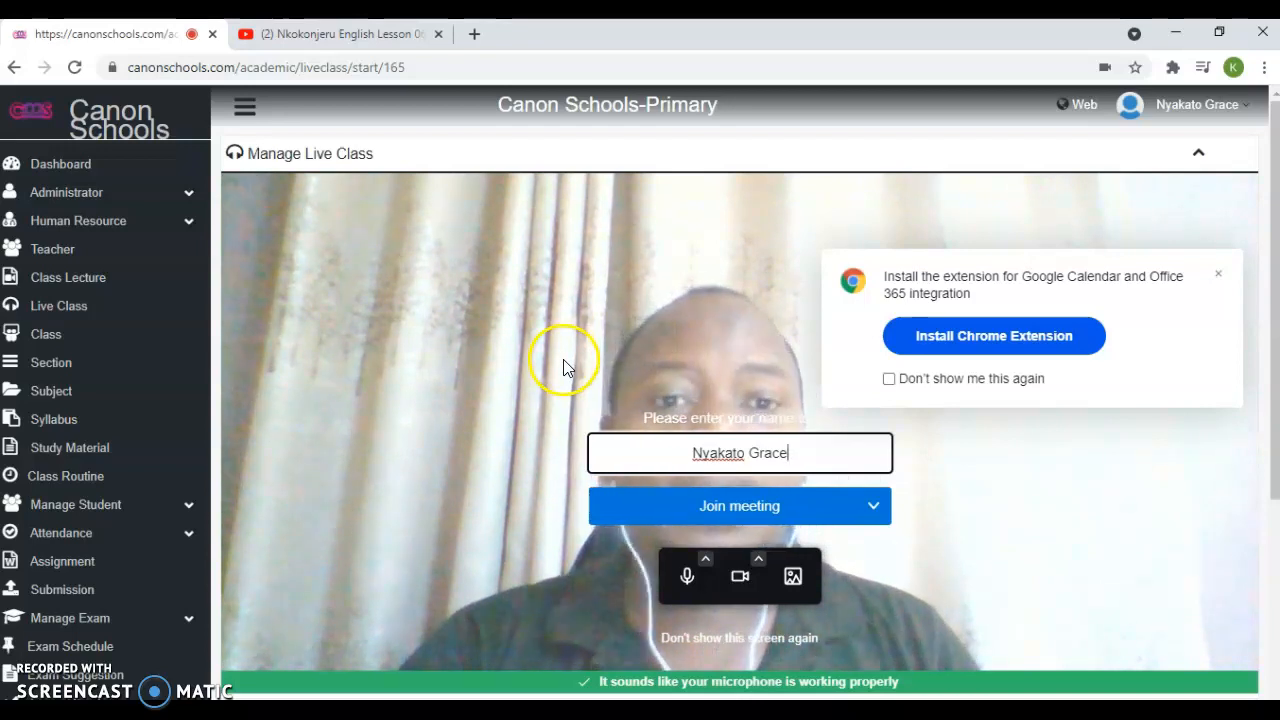
pyautogui.click(749, 514)
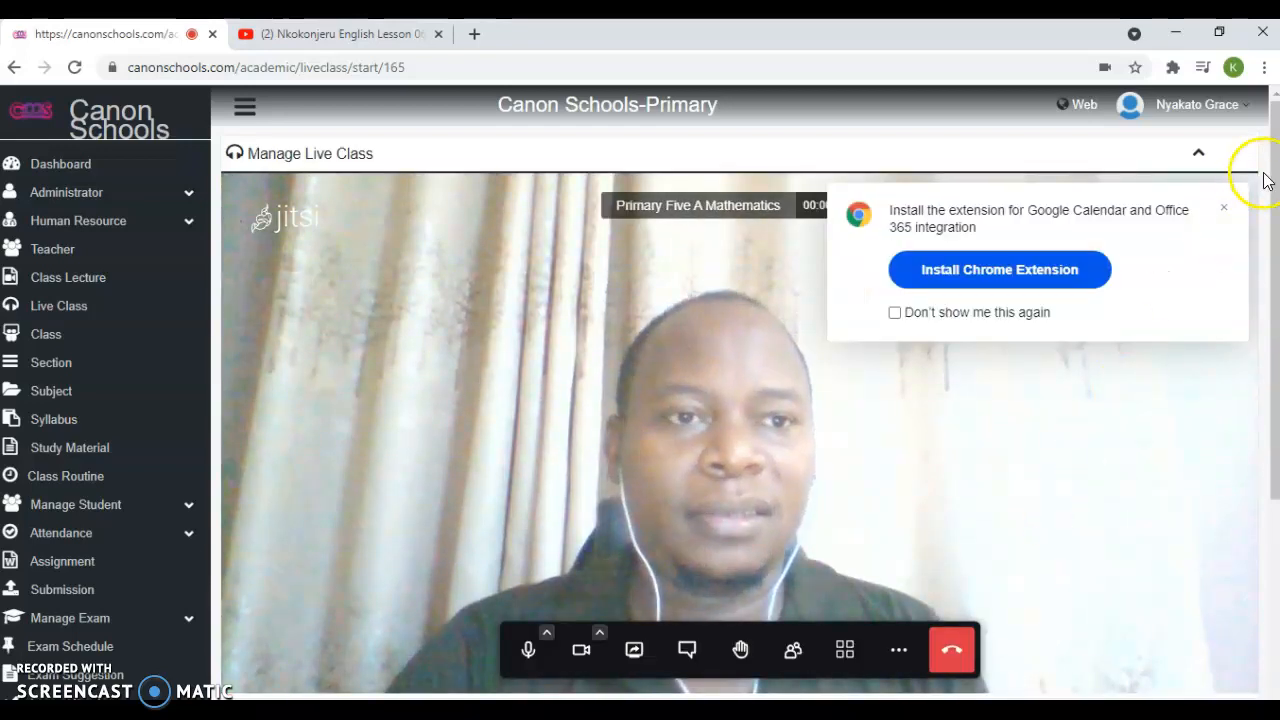
pyautogui.click(1224, 210)
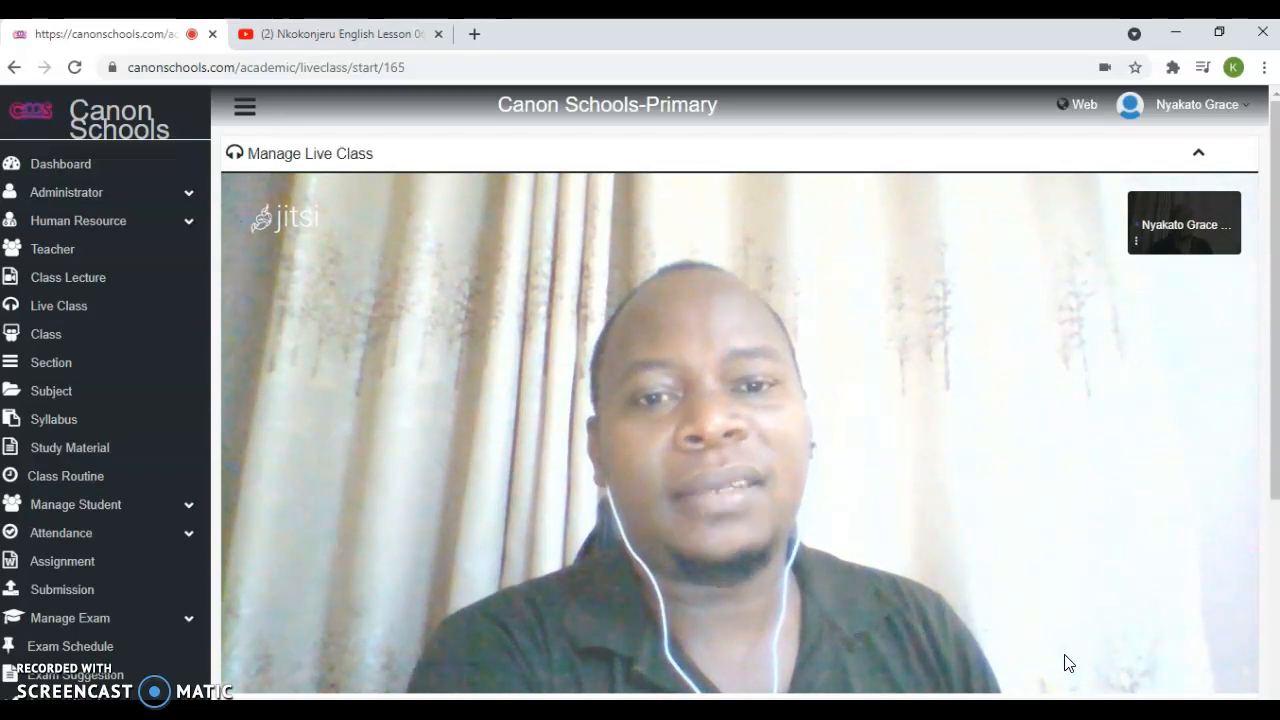
pyautogui.moveTo(1094, 557)
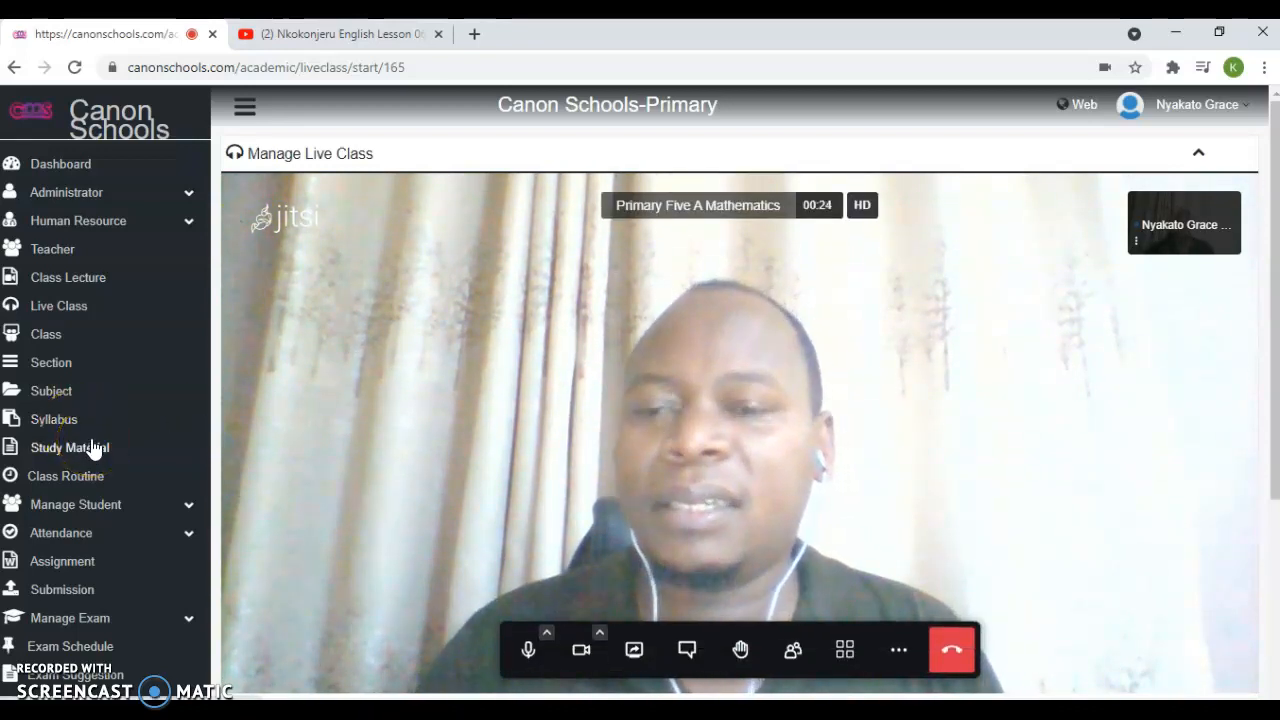
# Review the weekly class routine from Monday to Sunday, preview its printout, and cancel printing
pyautogui.click(68, 484)
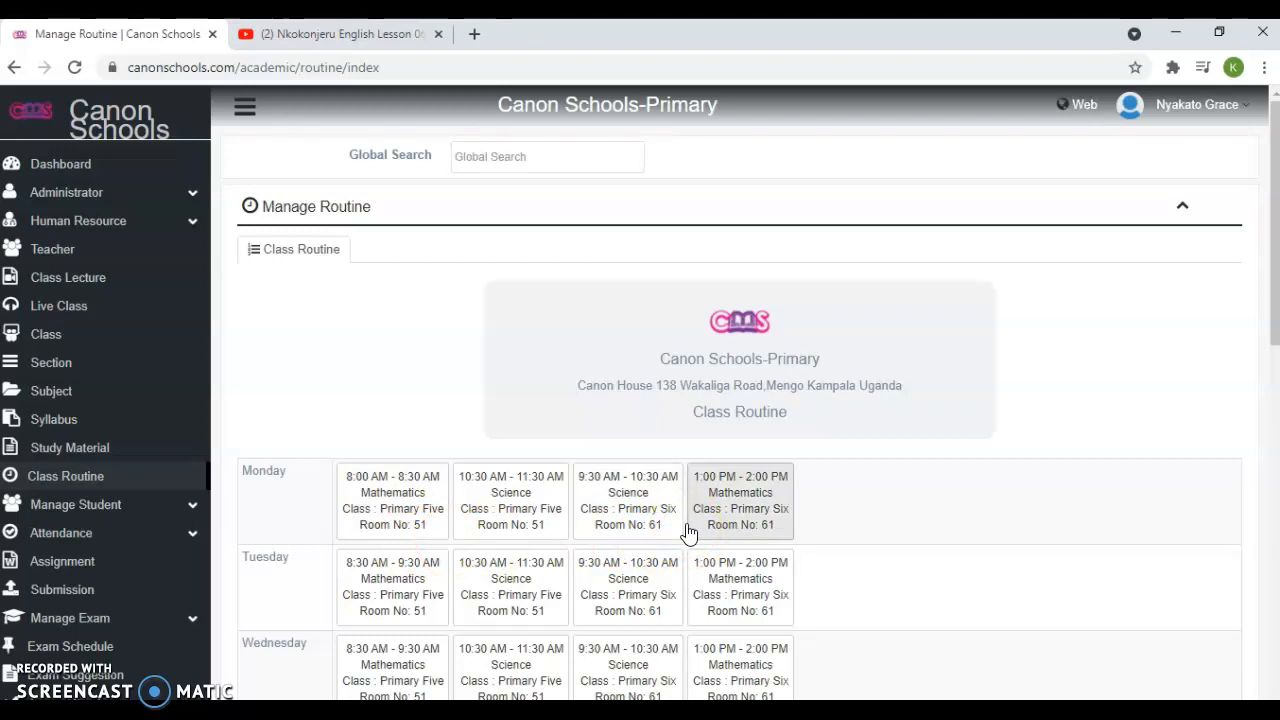
pyautogui.scroll(-5, 688, 533)
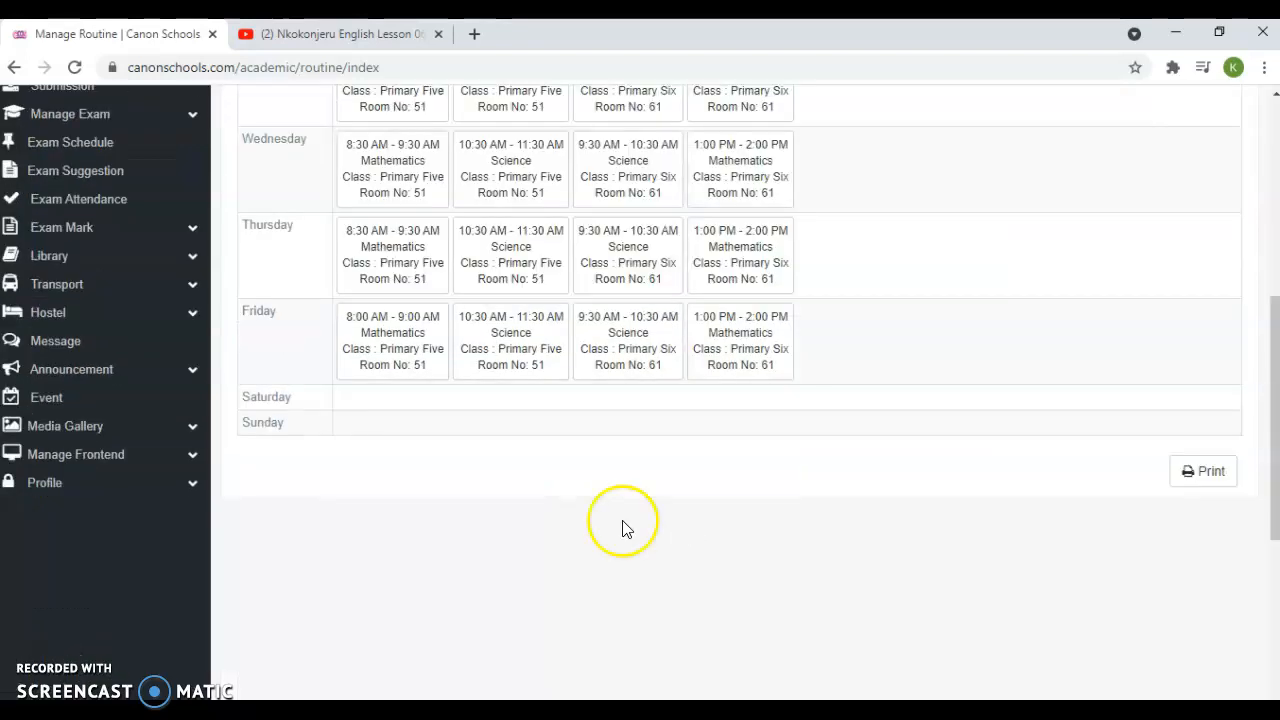
pyautogui.scroll(5, 750, 466)
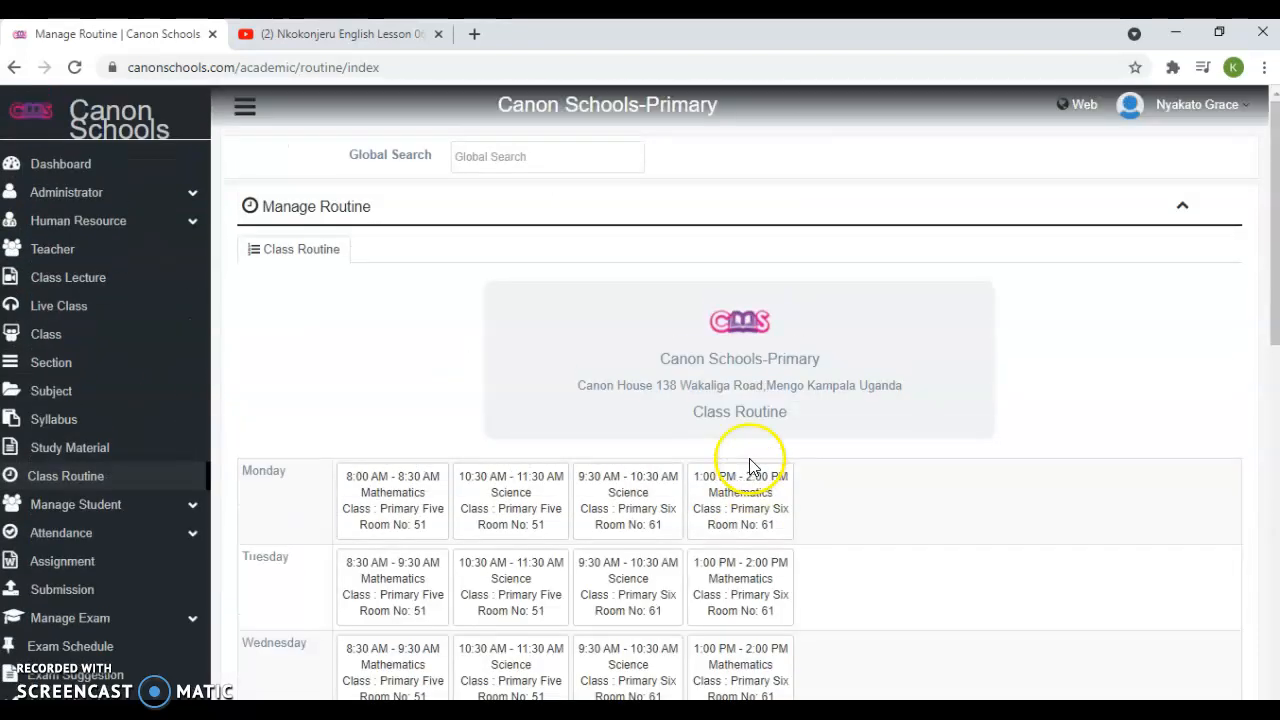
pyautogui.scroll(-5, 750, 466)
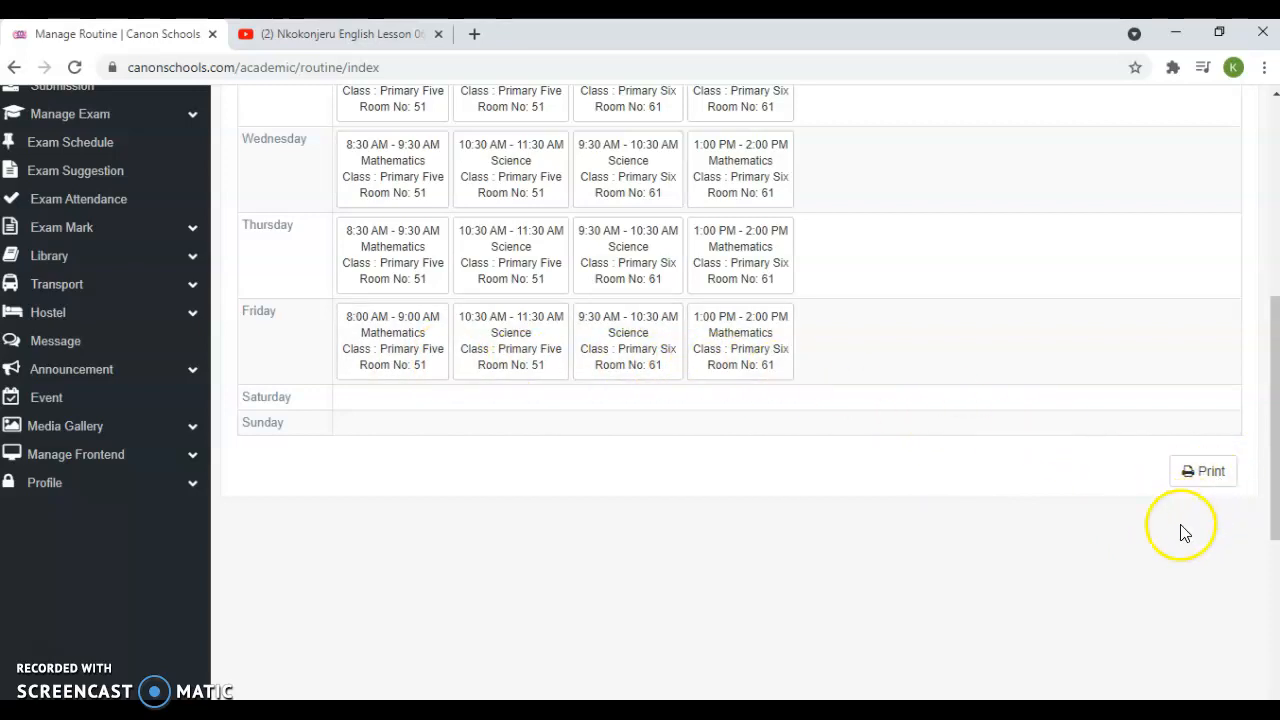
pyautogui.click(1212, 476)
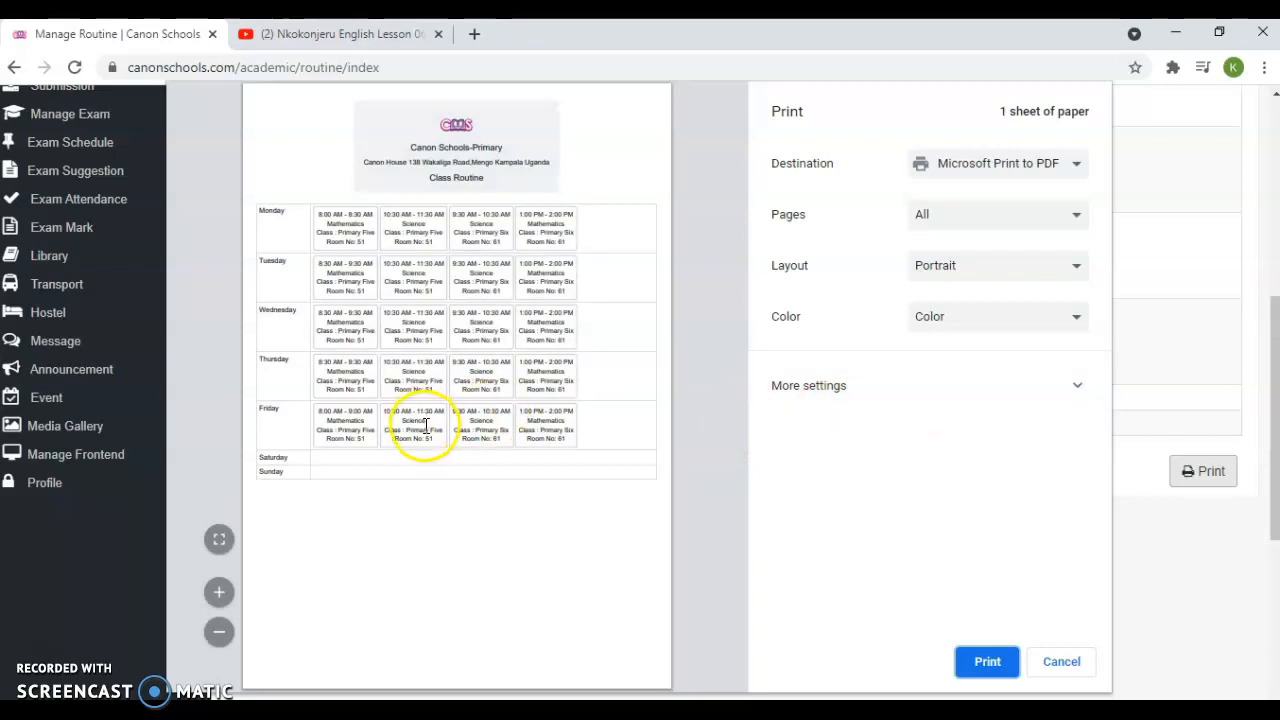
pyautogui.click(1061, 664)
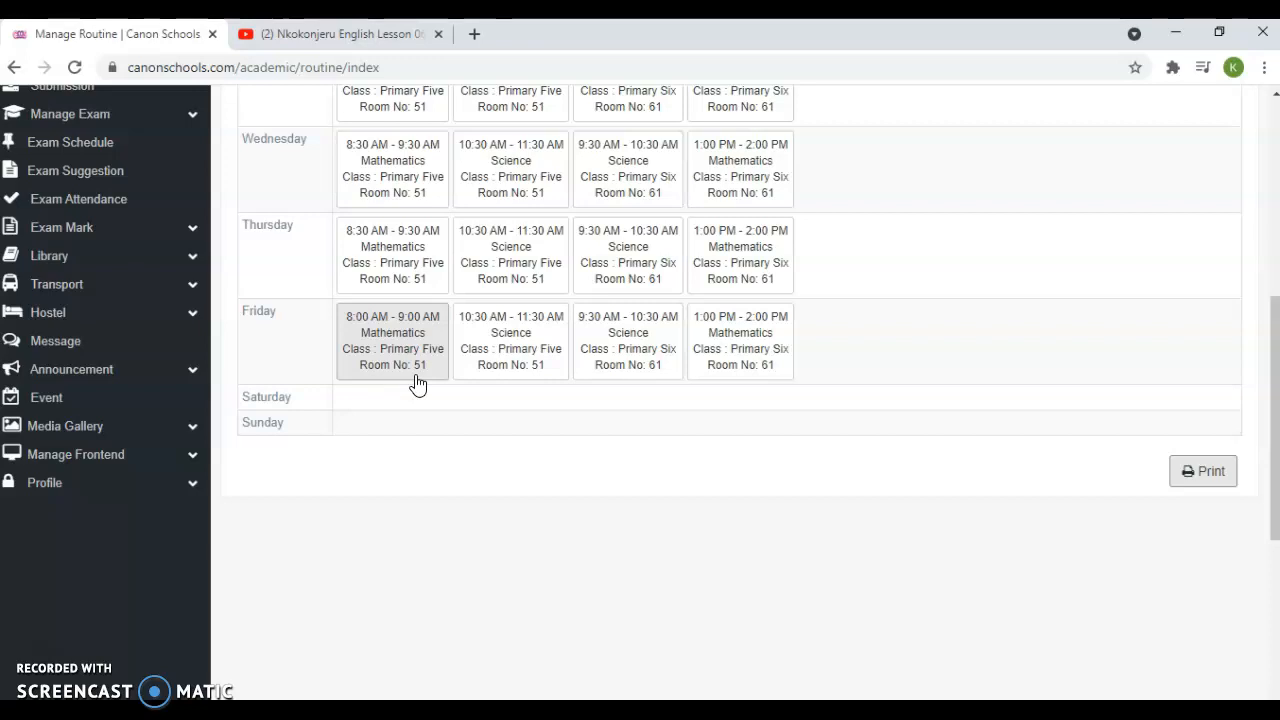
# Start a new assignment titled "uytrewq" for the Primary Five class
pyautogui.scroll(3, 103, 314)
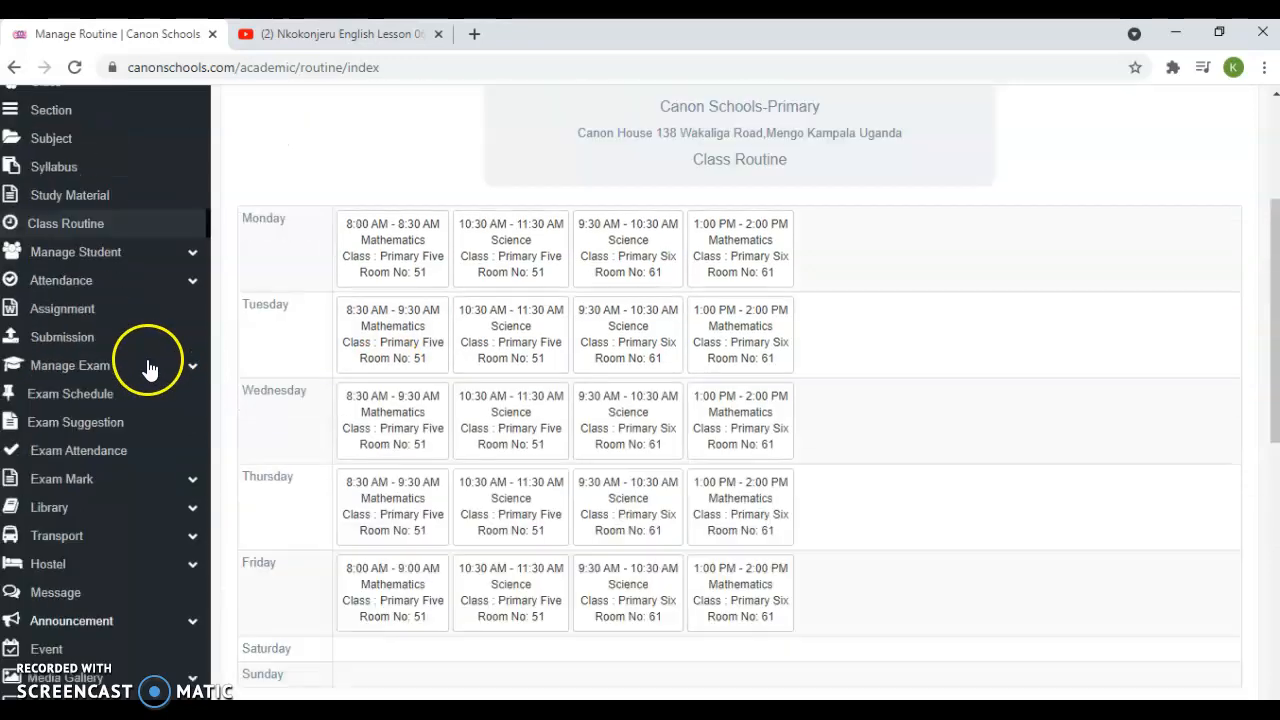
pyautogui.click(64, 308)
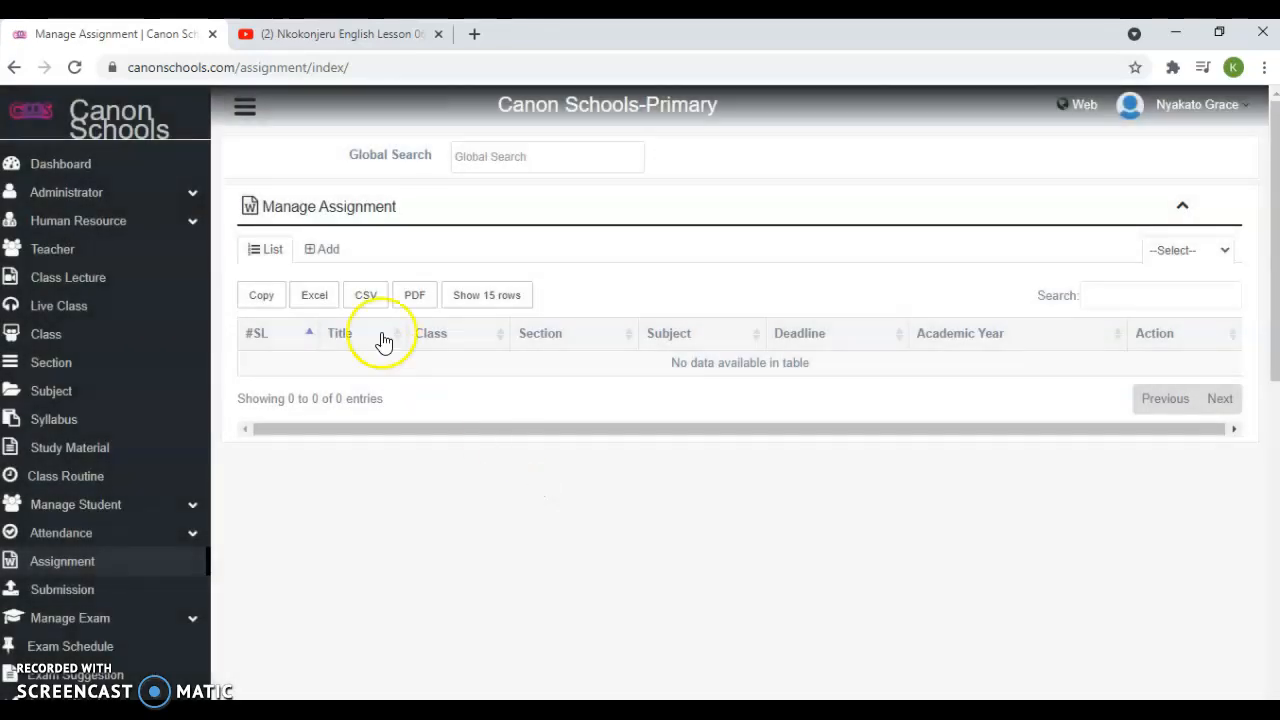
pyautogui.click(323, 249)
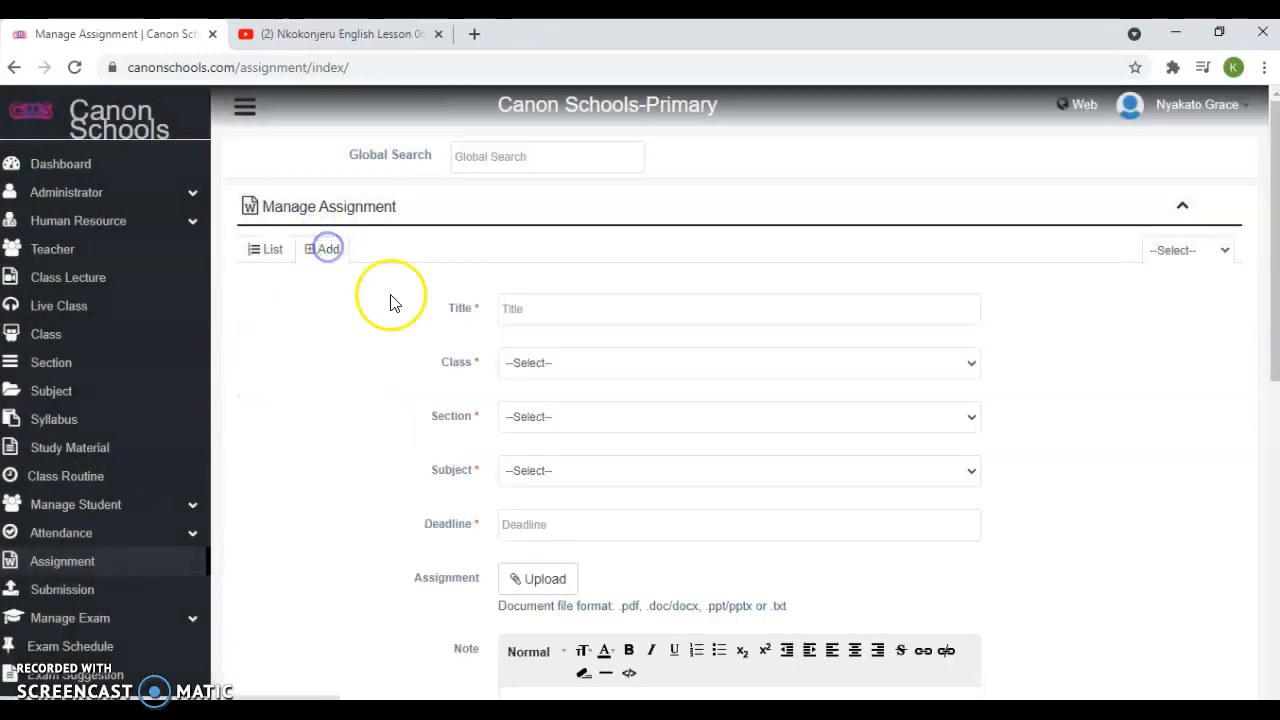
pyautogui.click(583, 322)
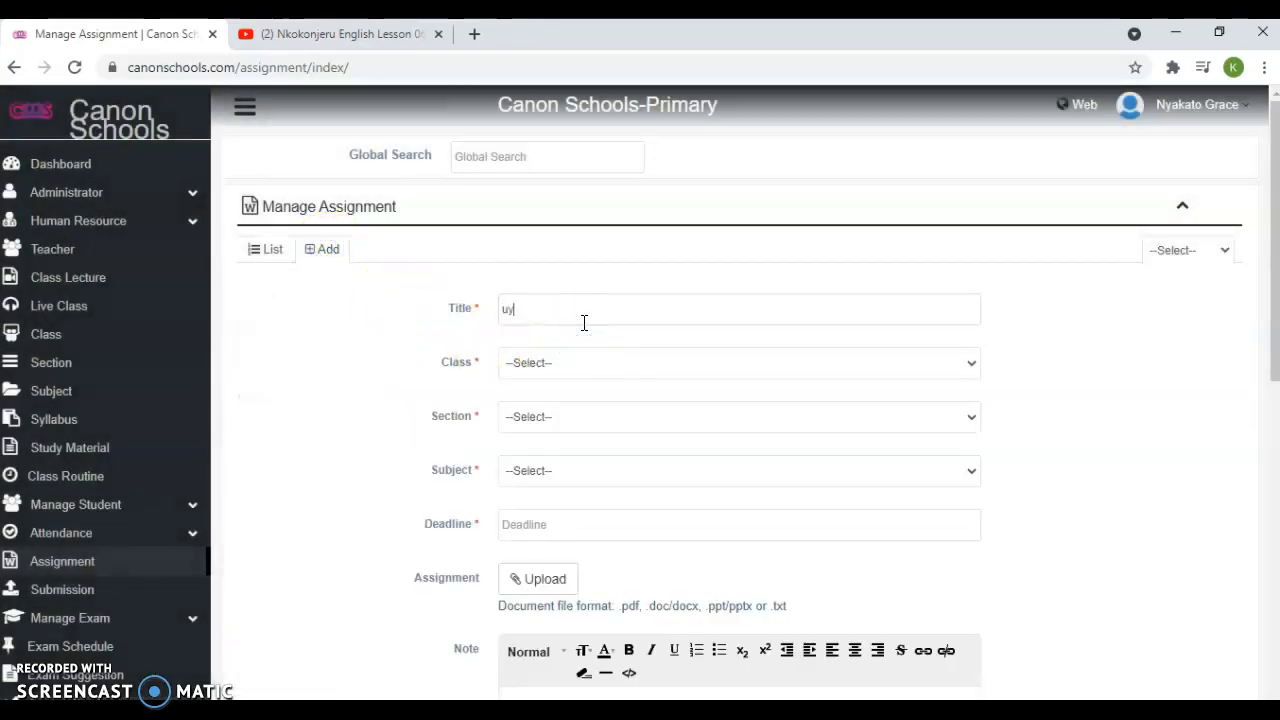
pyautogui.click(552, 380)
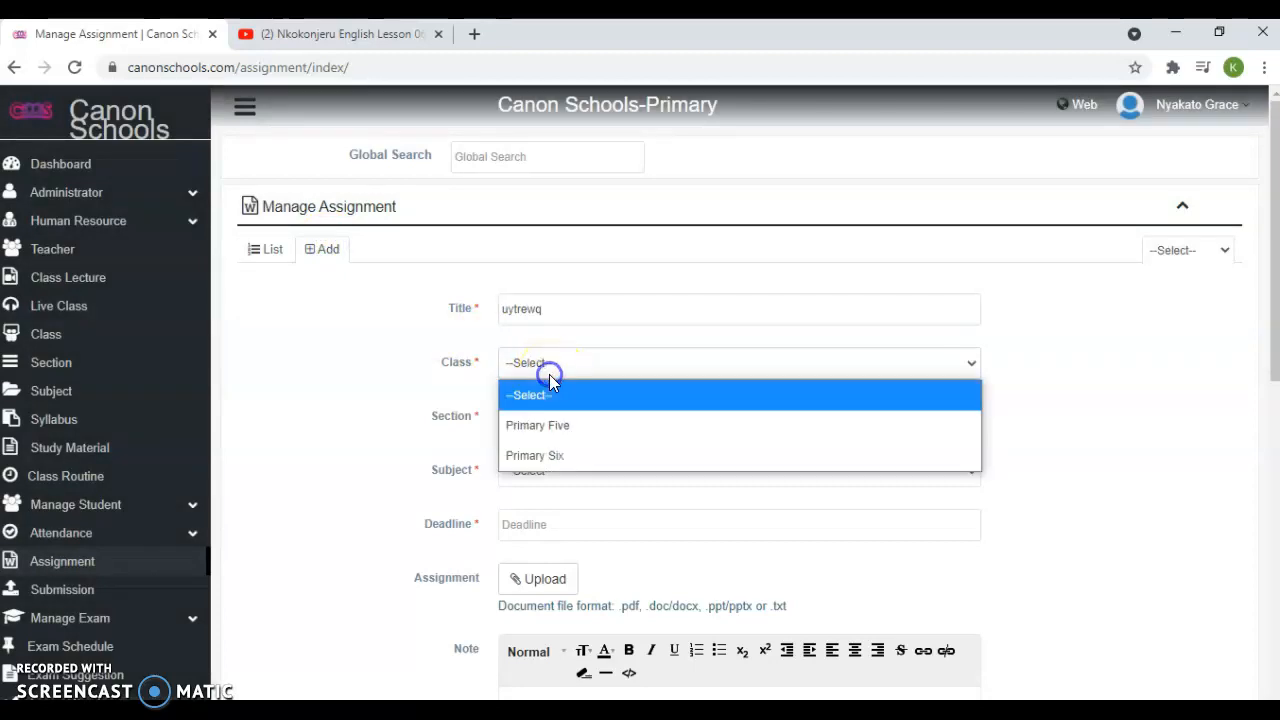
pyautogui.click(545, 430)
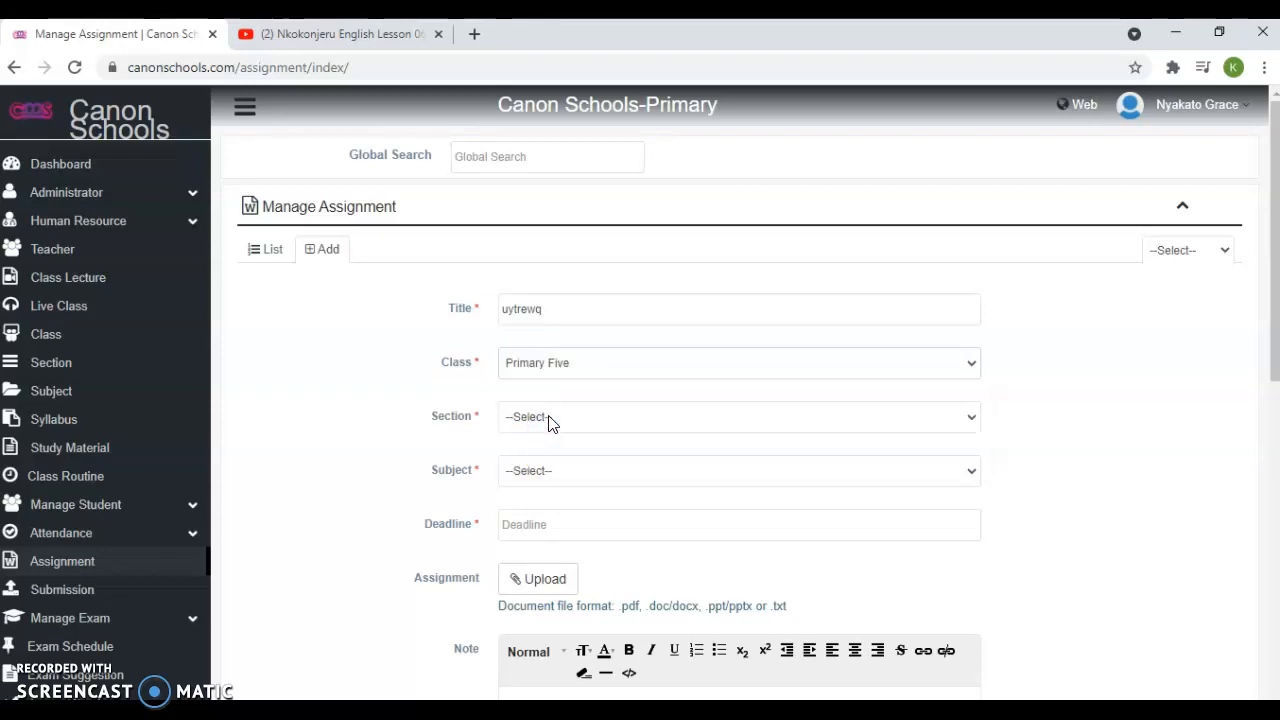
# Set the new assignment's section to A and its subject to Mathematics
pyautogui.click(550, 420)
pyautogui.click(556, 481)
pyautogui.click(548, 470)
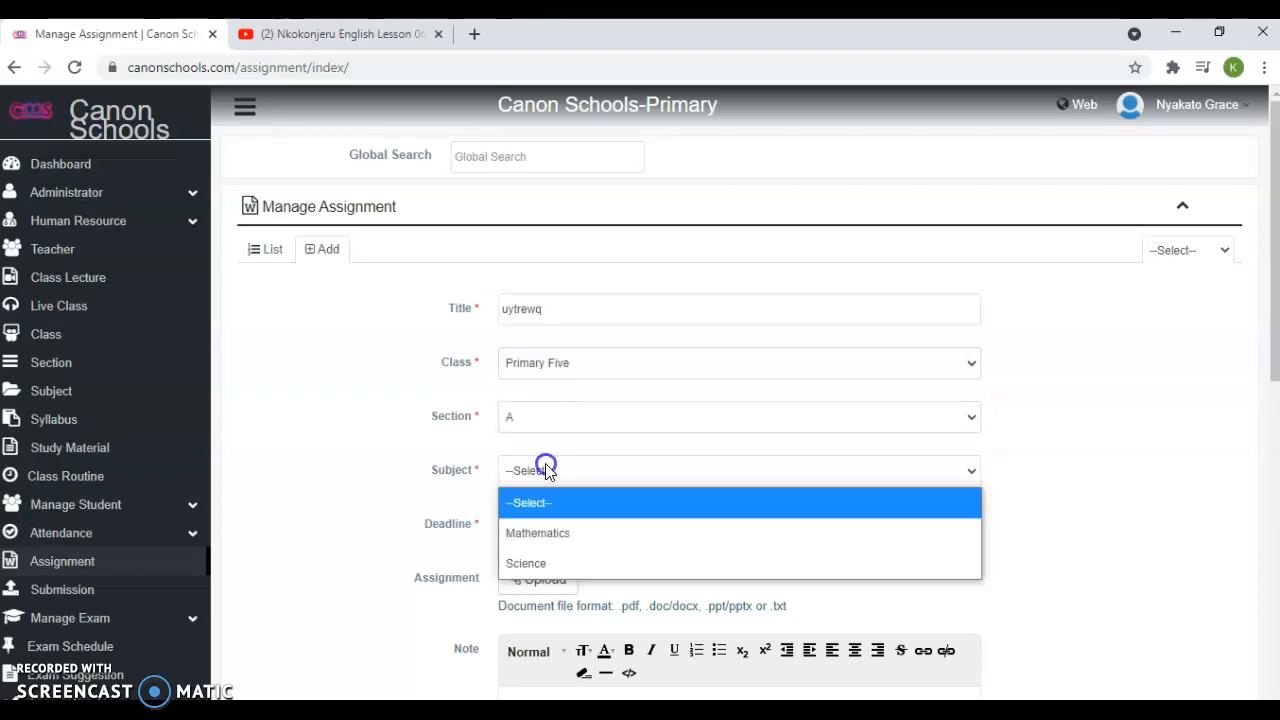
pyautogui.click(531, 534)
pyautogui.click(417, 492)
# Set the new assignment's deadline to 08-07-2021
pyautogui.click(517, 516)
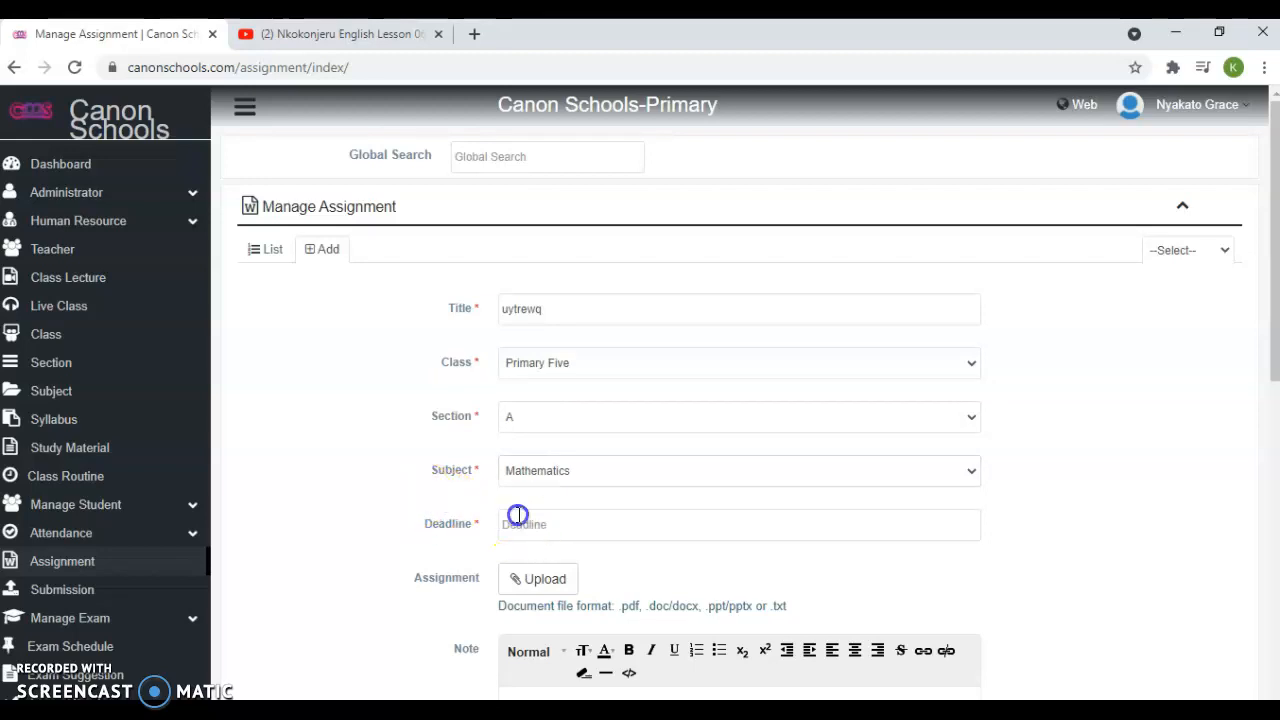
pyautogui.click(406, 507)
pyautogui.scroll(-3, 604, 316)
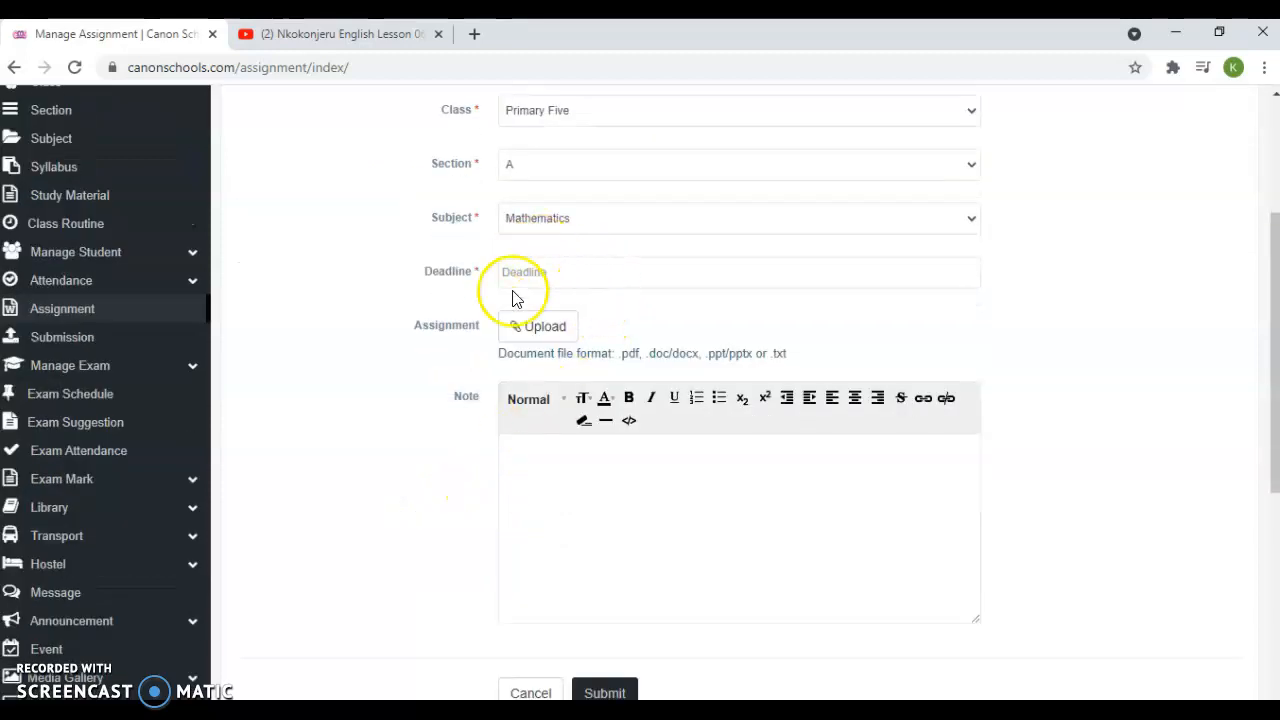
pyautogui.click(518, 274)
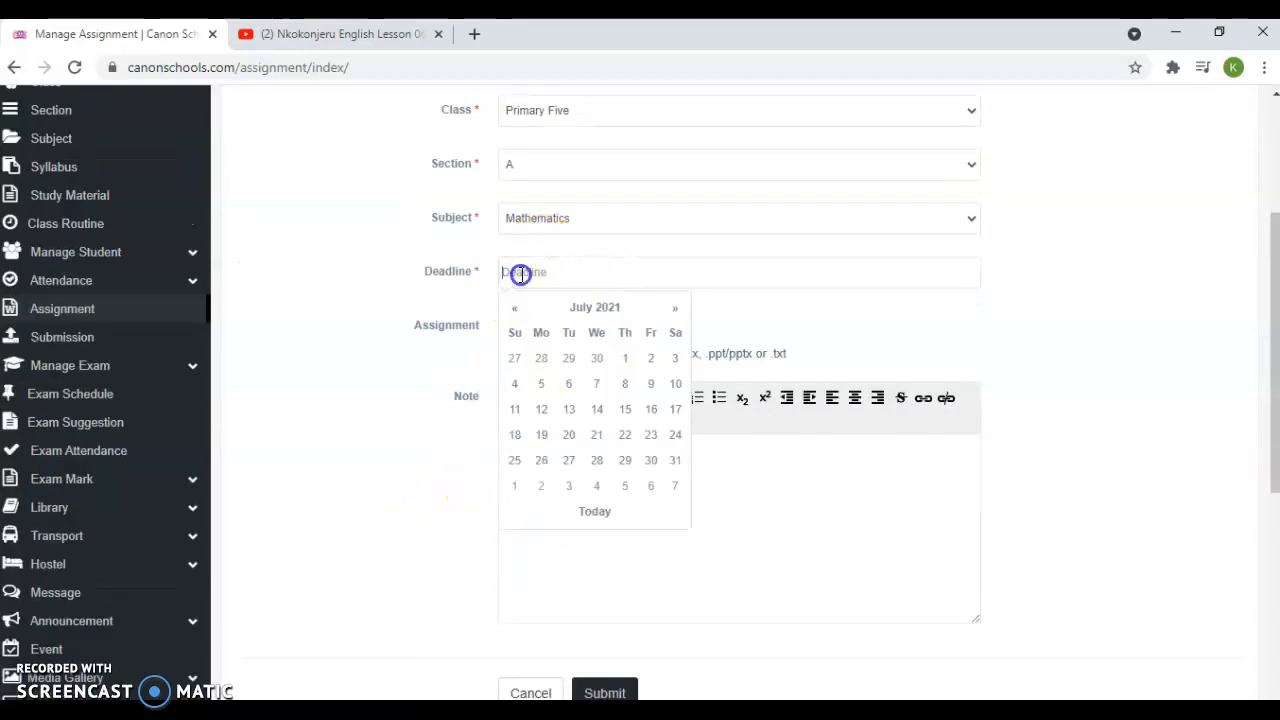
pyautogui.click(631, 385)
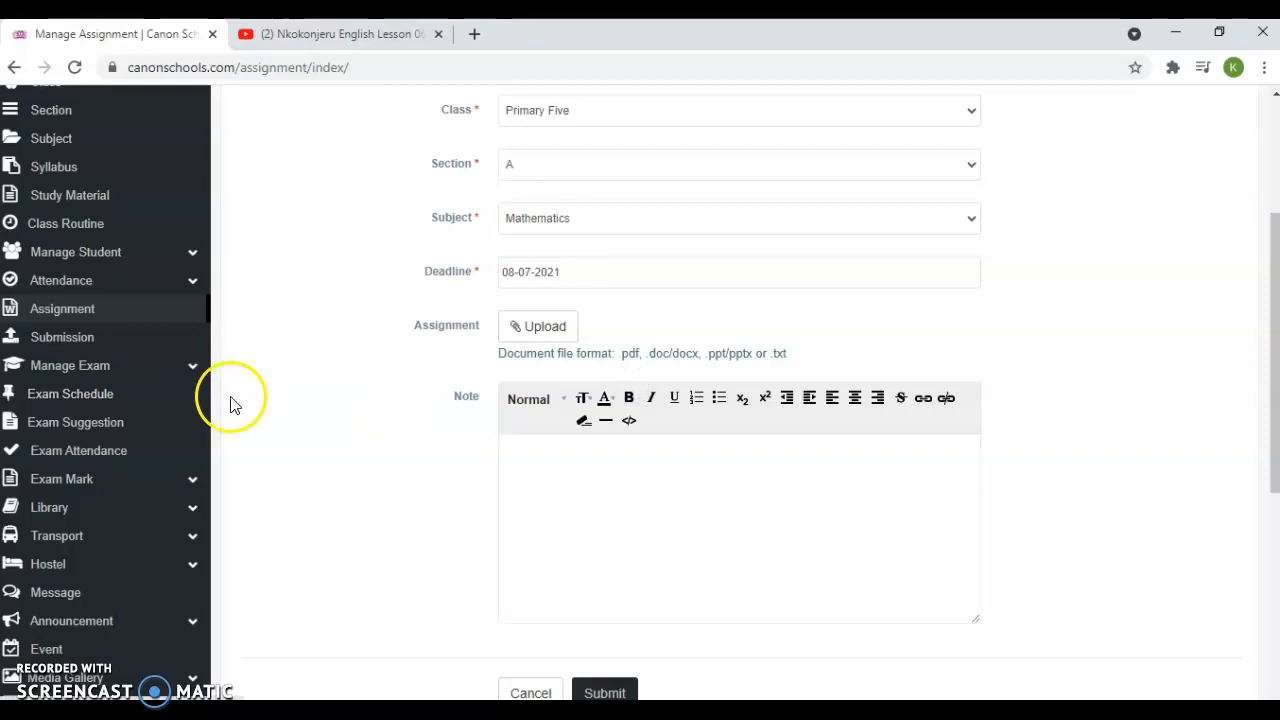
# Try out sample text in the assignment's note and erase all of it
pyautogui.click(567, 520)
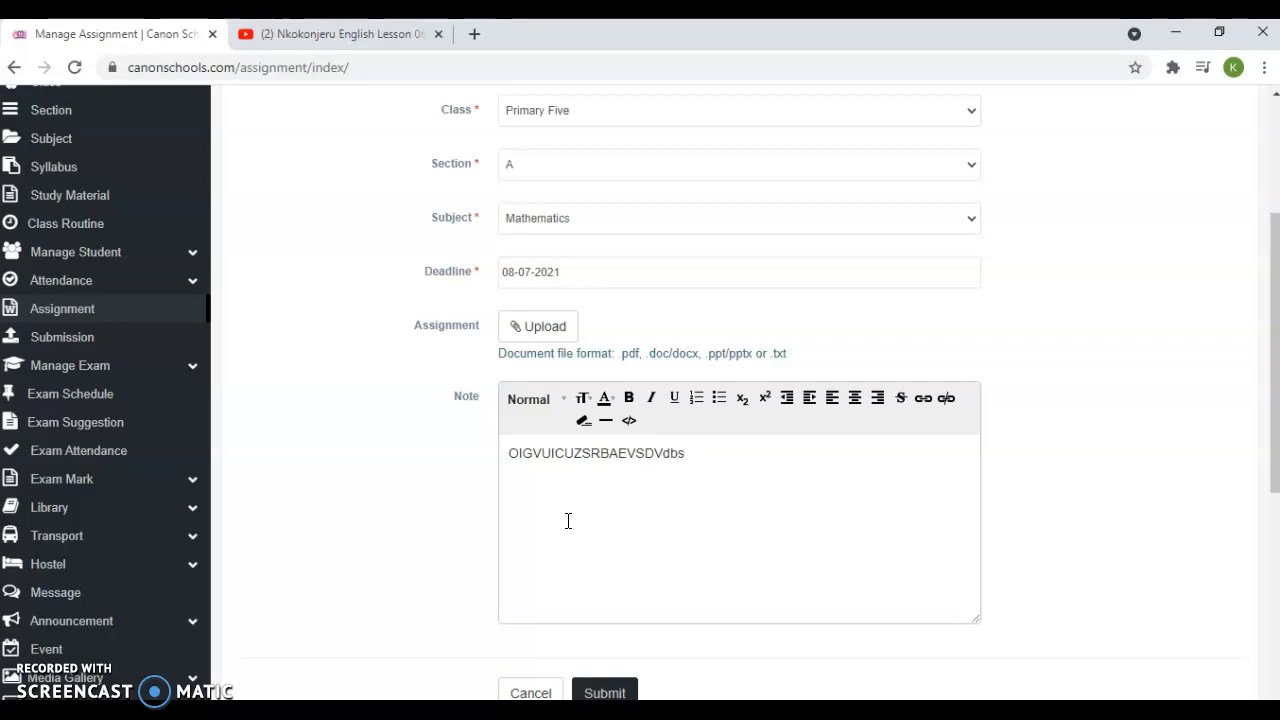
pyautogui.press('BackSpace')
pyautogui.press('BackSpace')
pyautogui.press('BackSpace')
pyautogui.press('BackSpace')
pyautogui.press('BackSpace')
pyautogui.press('BackSpace')
pyautogui.press('BackSpace')
pyautogui.press('BackSpace')
pyautogui.press('BackSpace')
pyautogui.press('BackSpace')
pyautogui.press('BackSpace')
pyautogui.press('BackSpace')
pyautogui.press('BackSpace')
pyautogui.press('BackSpace')
pyautogui.press('BackSpace')
pyautogui.press('BackSpace')
pyautogui.press('BackSpace')
pyautogui.press('BackSpace')
pyautogui.press('BackSpace')
pyautogui.press('BackSpace')
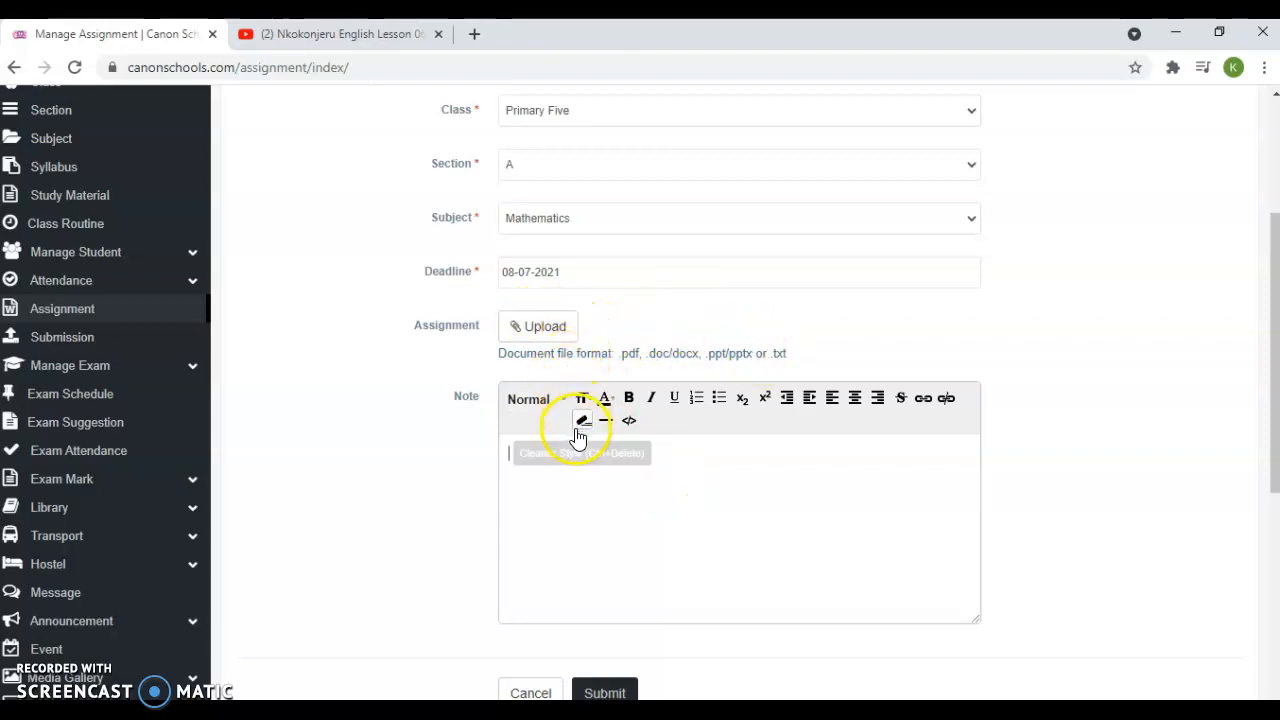
# Open the file chooser for the assignment document and close it without choosing a file
pyautogui.click(547, 328)
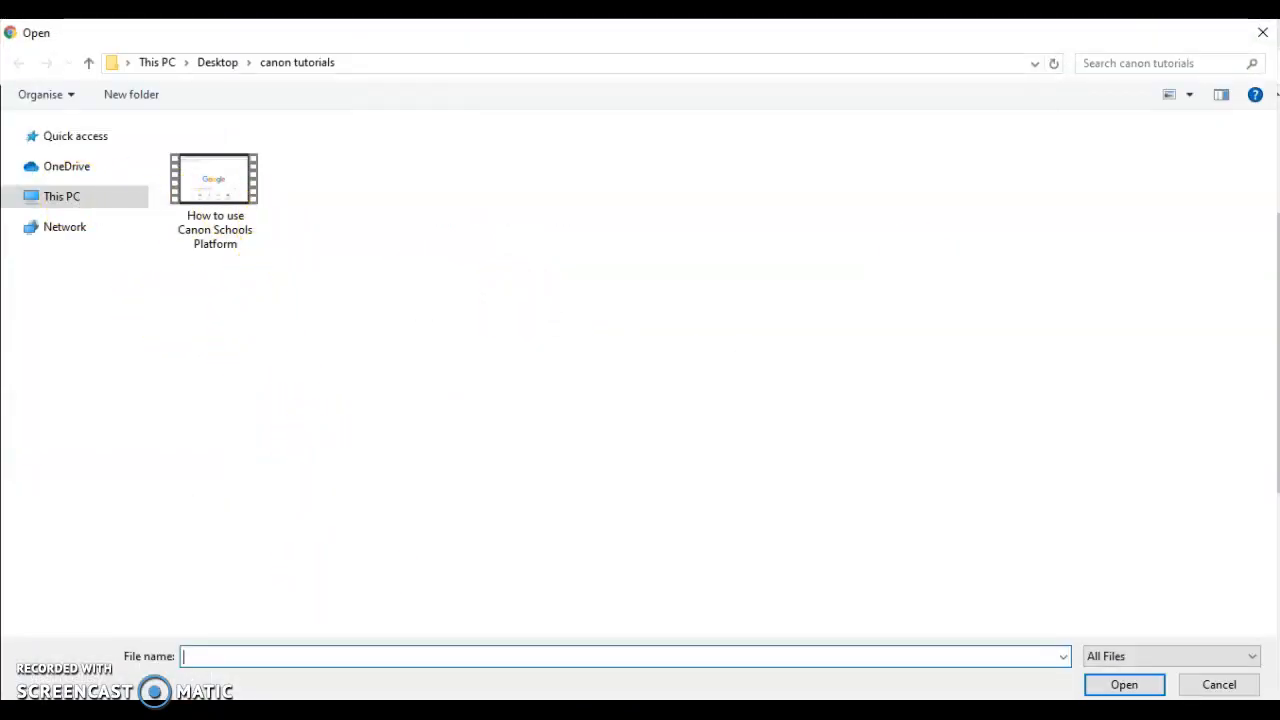
pyautogui.click(1263, 32)
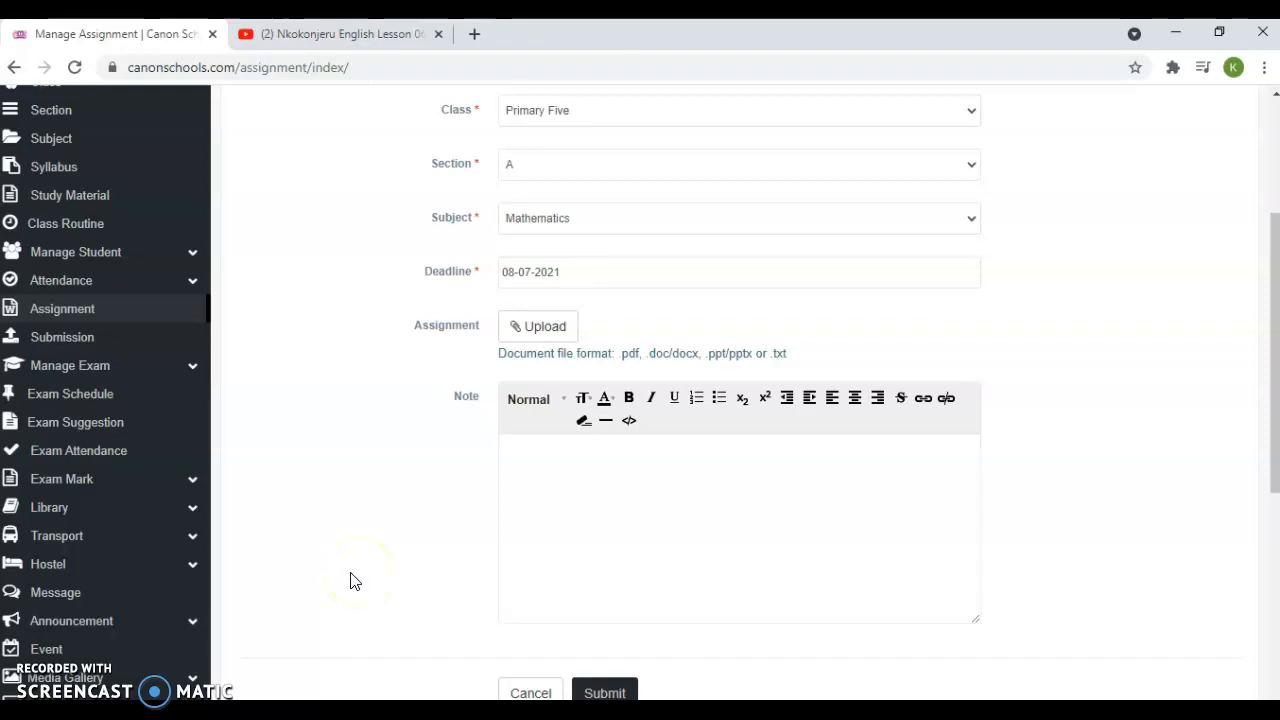
pyautogui.click(330, 586)
# Go to the message section and start composing a new message
pyautogui.scroll(-5, 94, 563)
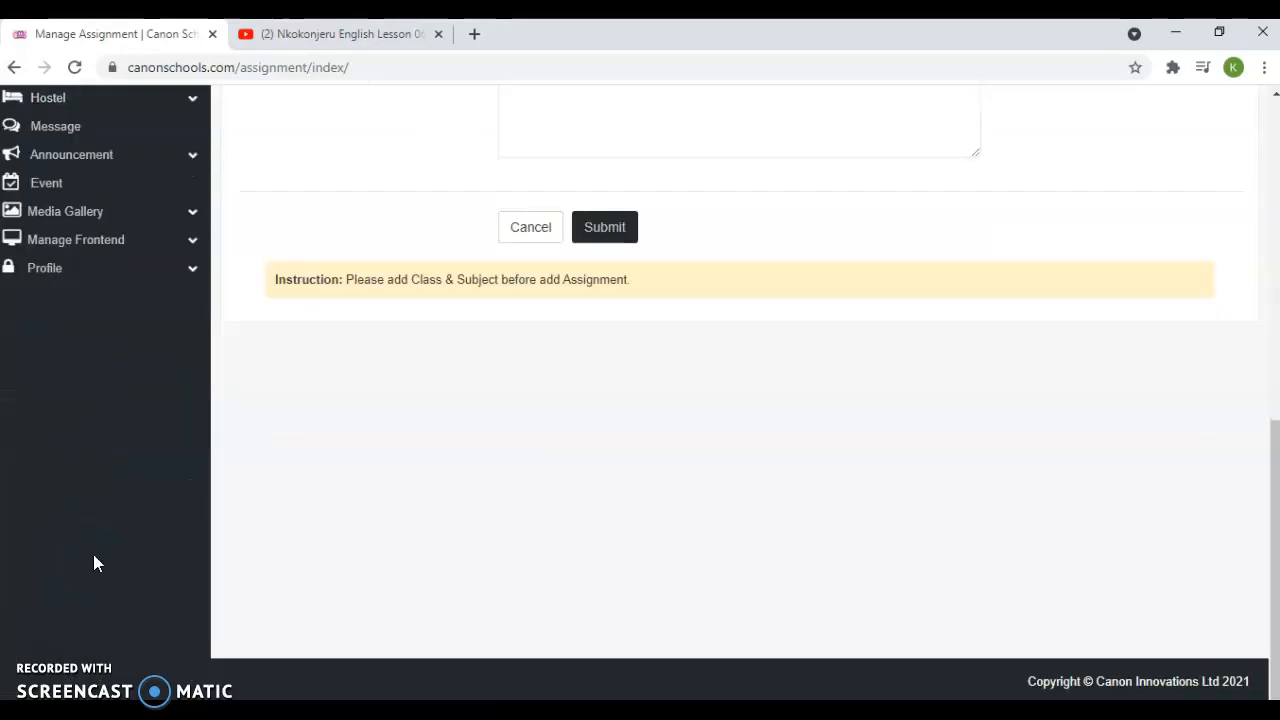
pyautogui.click(57, 128)
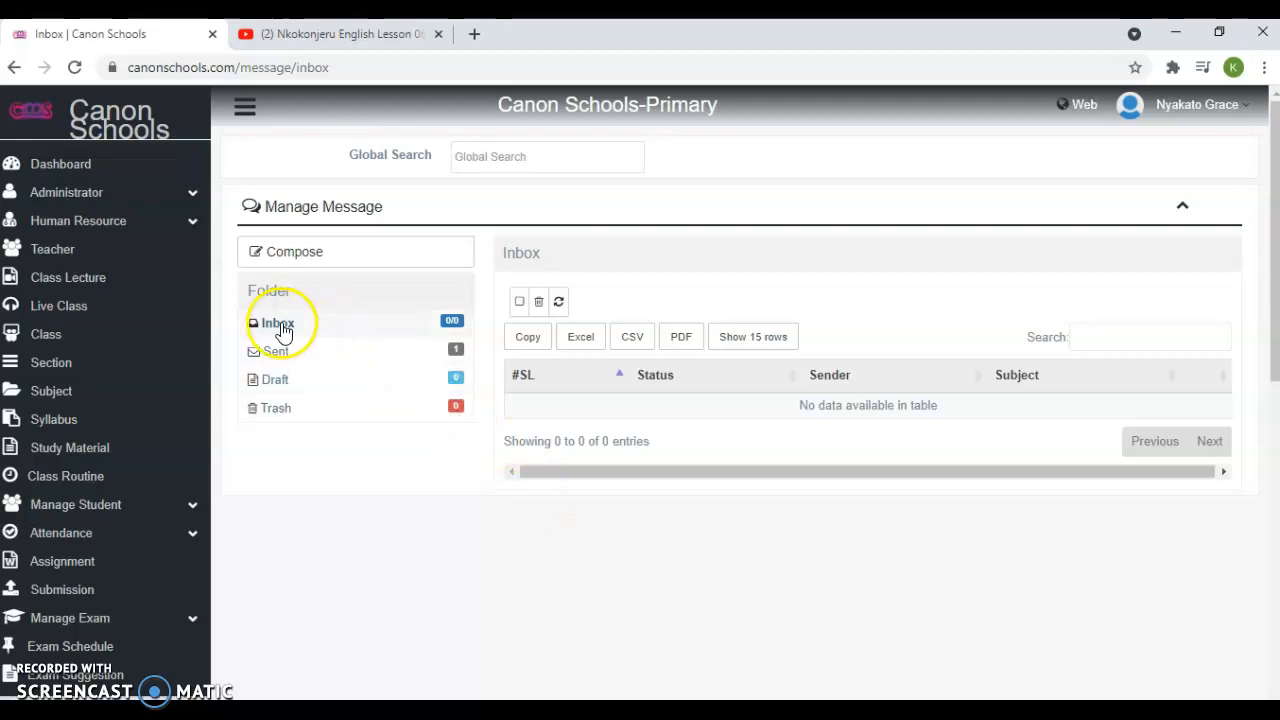
pyautogui.scroll(-5, 72, 540)
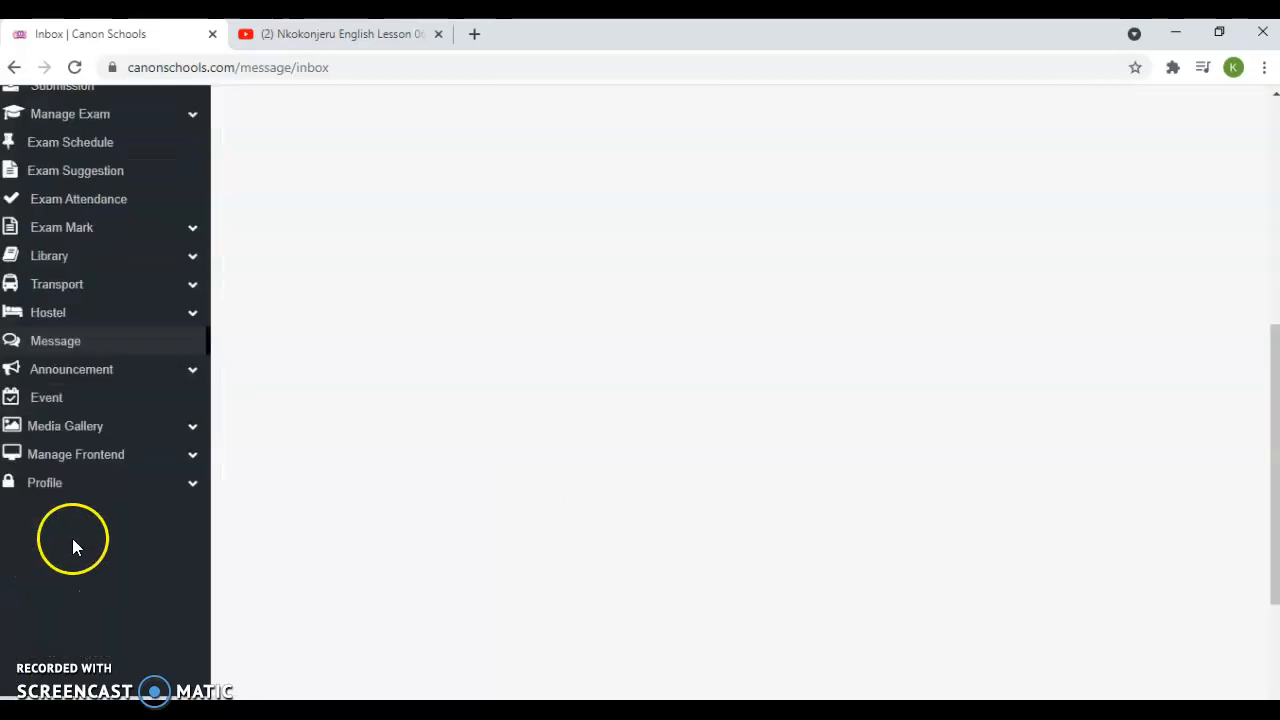
pyautogui.click(51, 345)
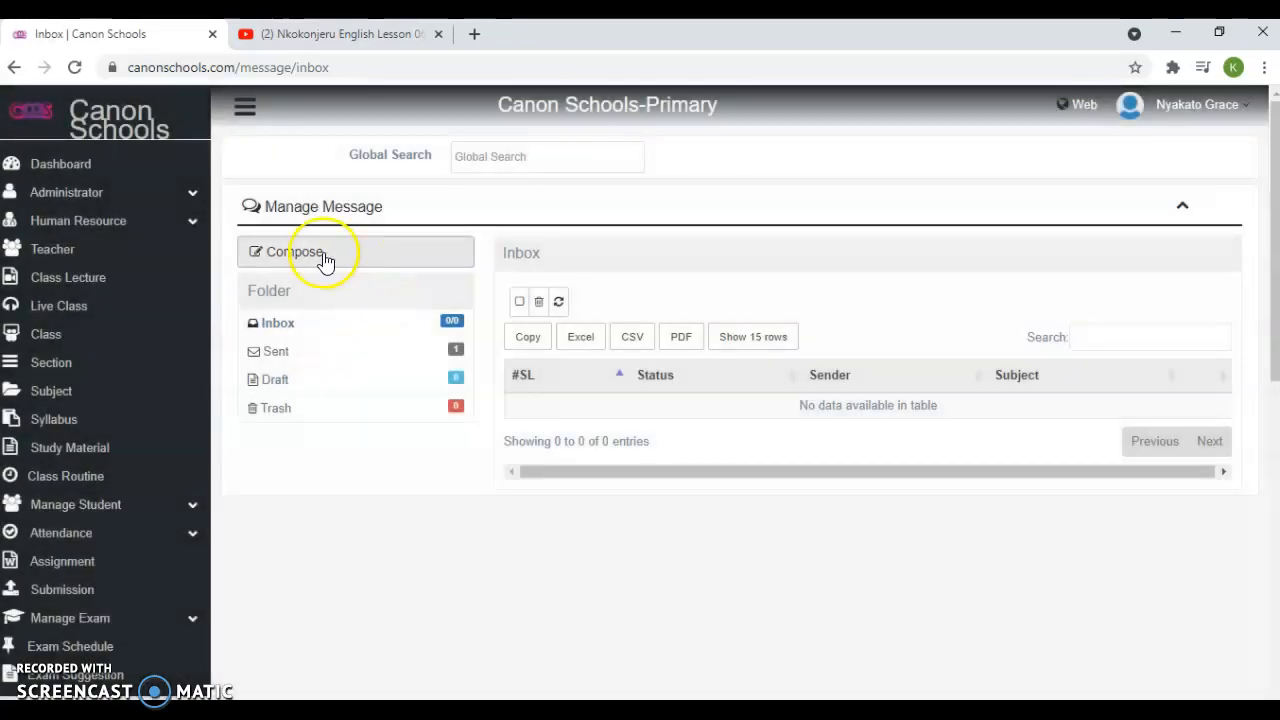
pyautogui.click(325, 258)
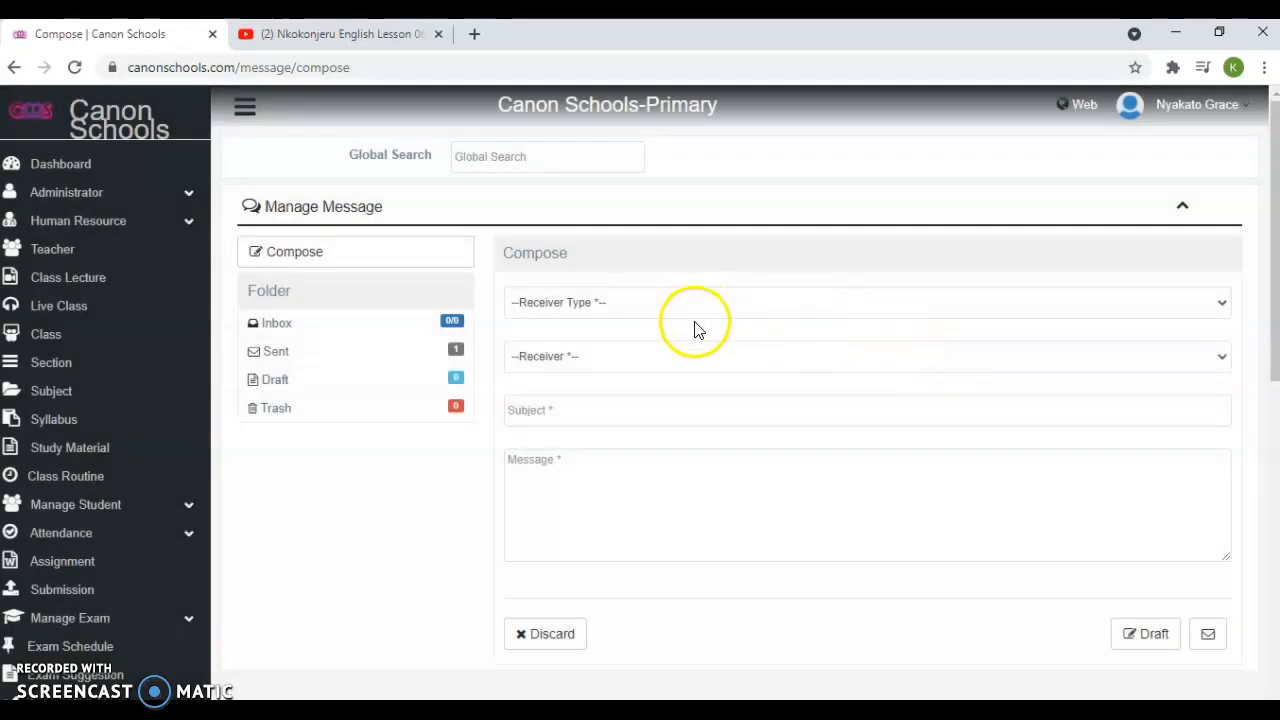
# Address the message to a student in Primary Five and give it the subject "TGYUGY"
pyautogui.click(571, 302)
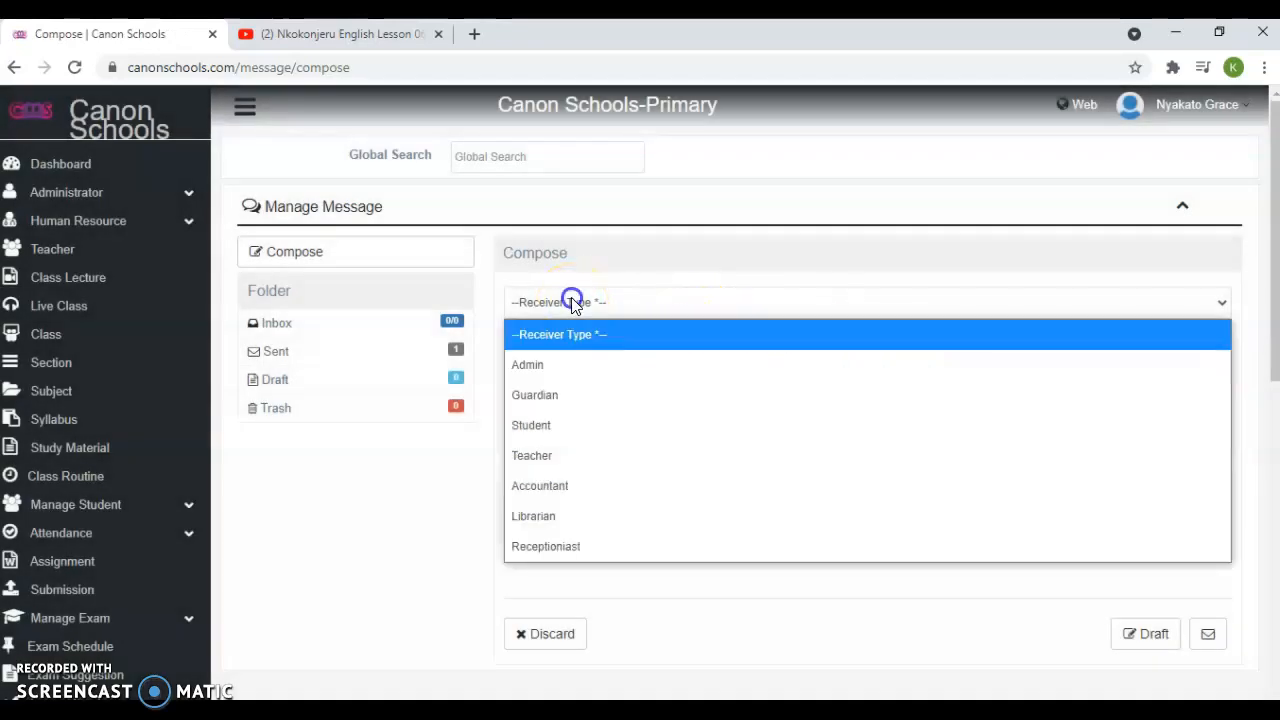
pyautogui.click(545, 425)
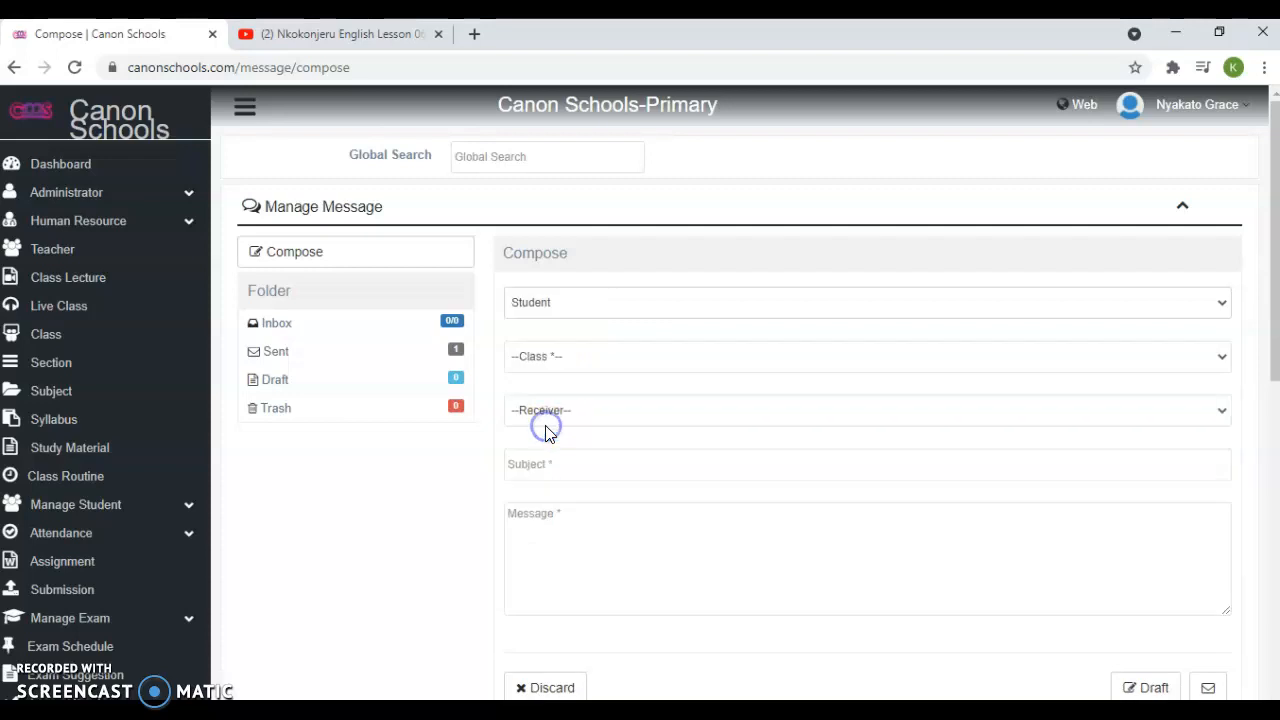
pyautogui.click(532, 361)
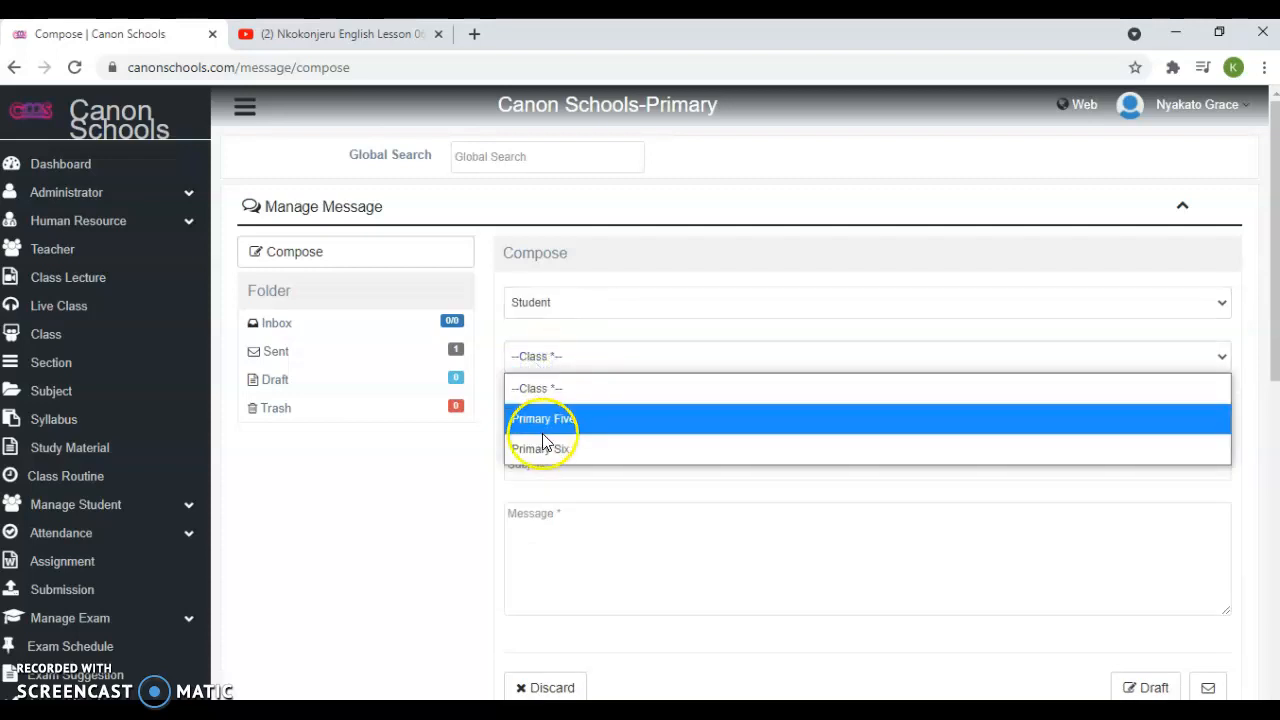
pyautogui.click(543, 432)
pyautogui.click(555, 413)
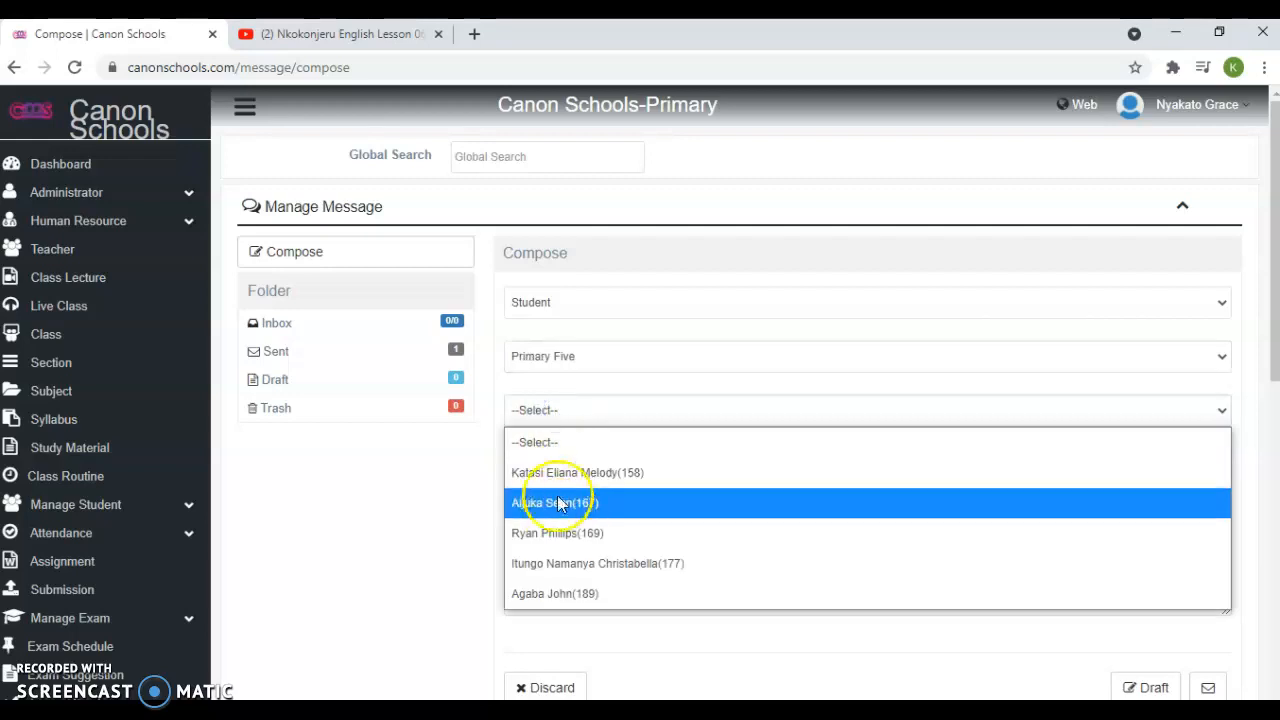
pyautogui.click(560, 520)
pyautogui.click(570, 466)
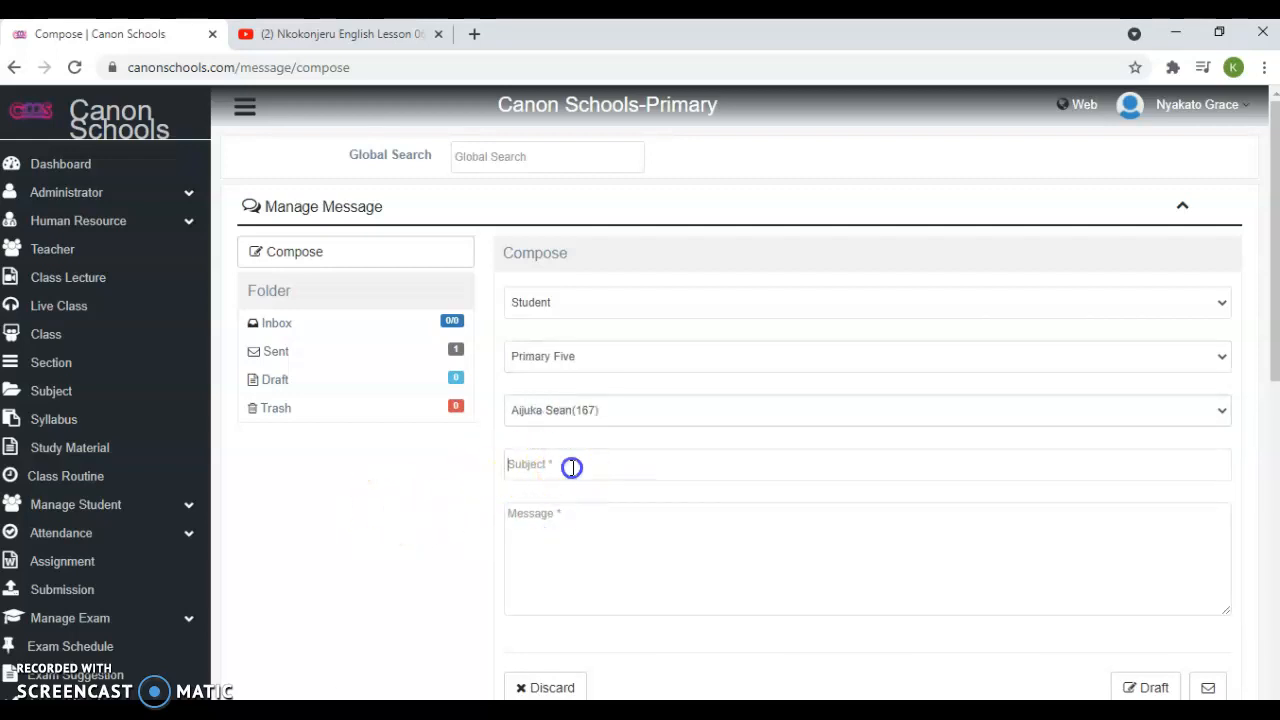
pyautogui.write('TGYUGY')
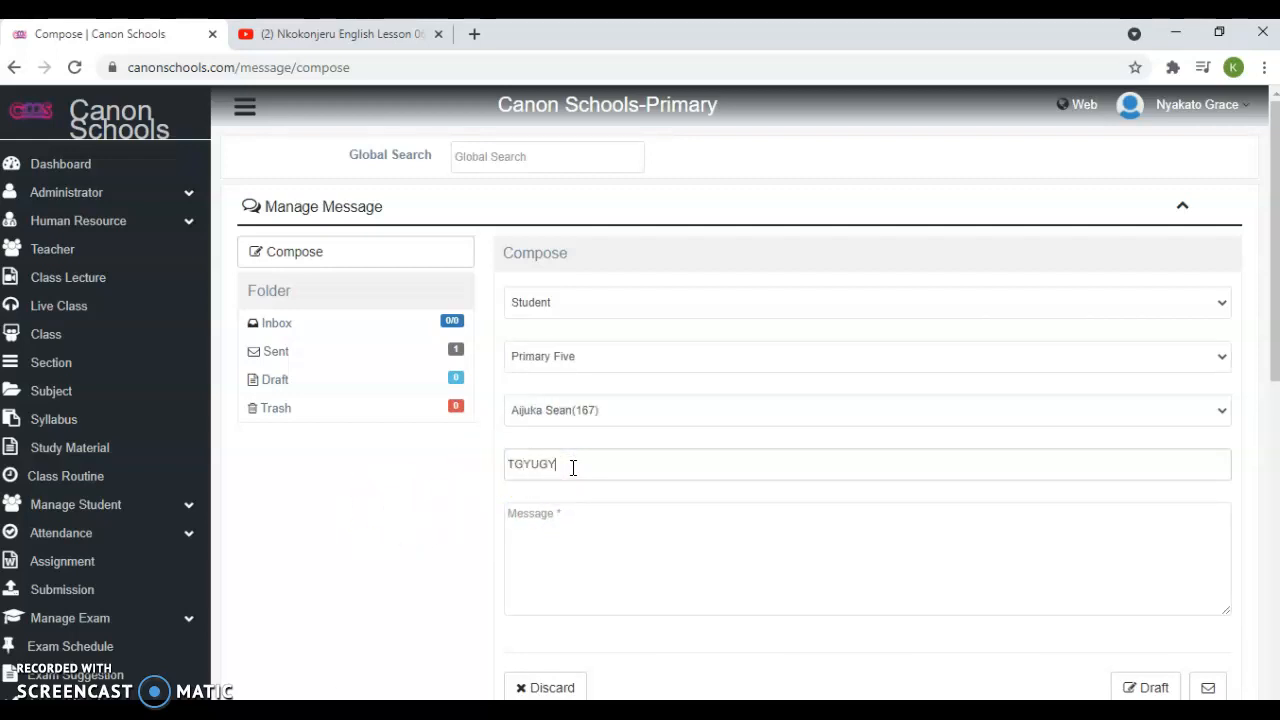
# Write "SDFGHJKL" as the message text and send the message to the student
pyautogui.click(536, 566)
pyautogui.scroll(-3, 428, 535)
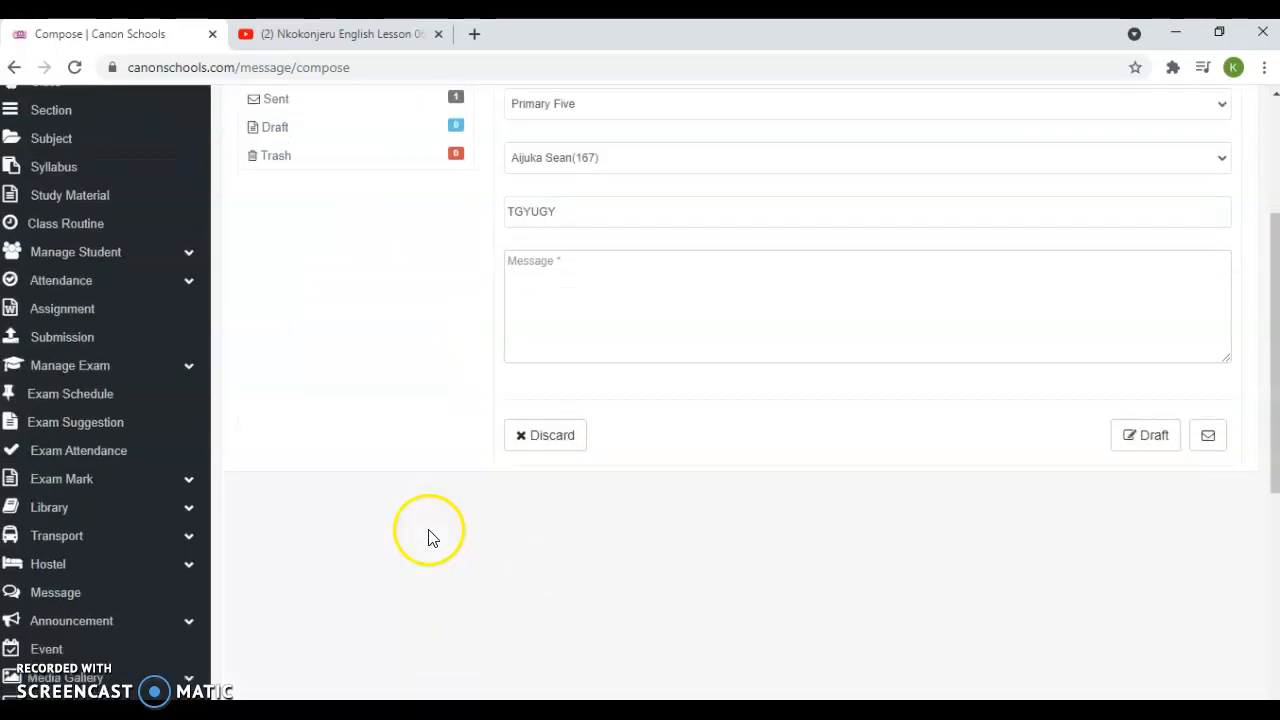
pyautogui.click(1214, 446)
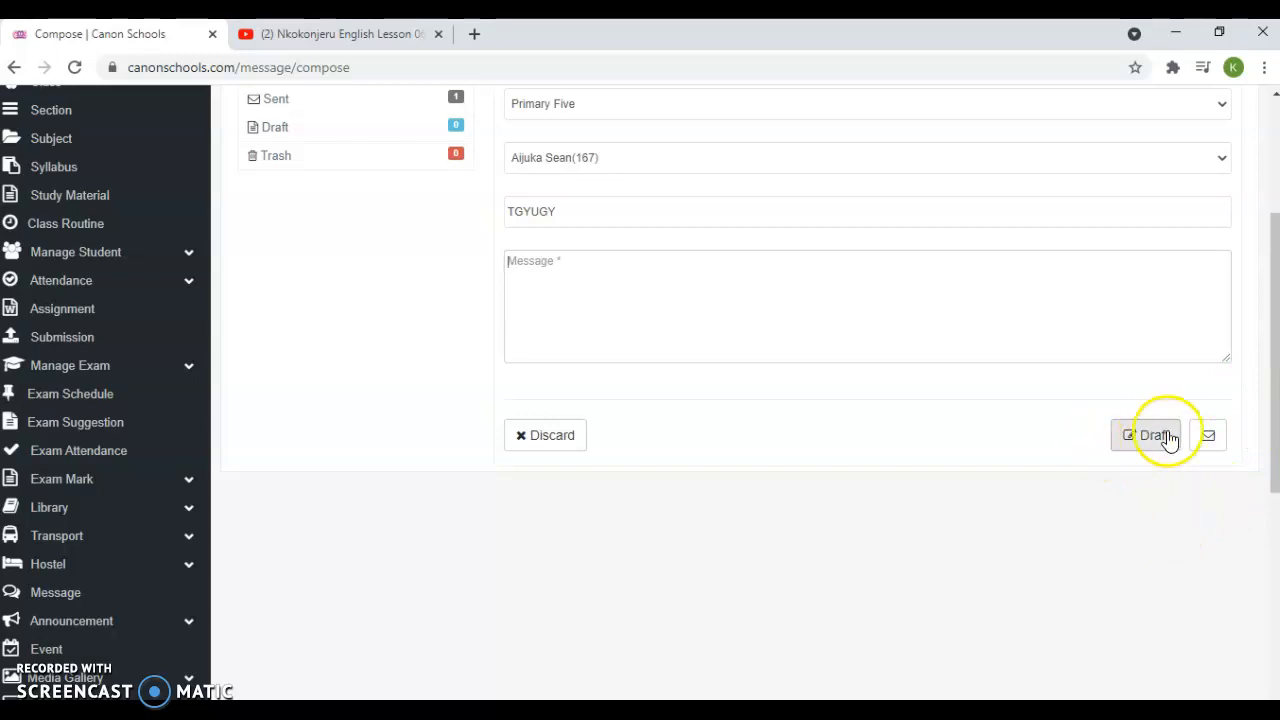
pyautogui.click(1042, 498)
pyautogui.click(1205, 438)
pyautogui.click(528, 295)
pyautogui.write('SDFGHJKL')
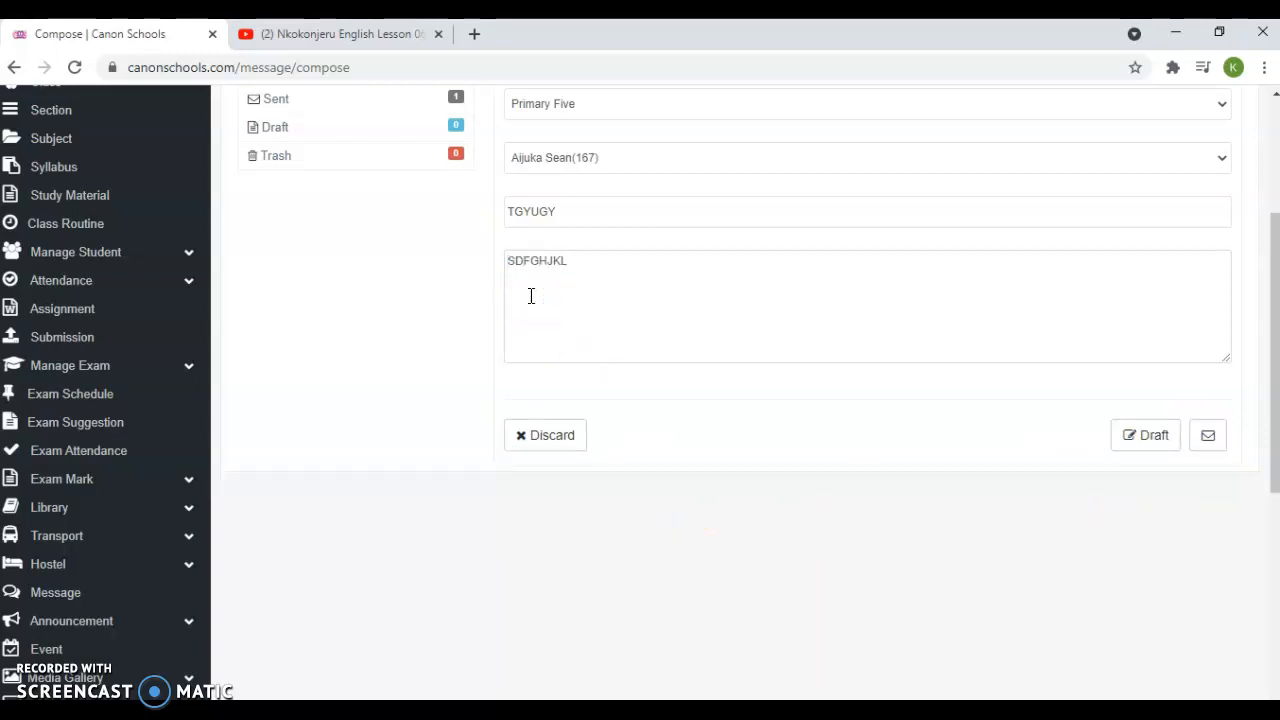
pyautogui.click(1208, 435)
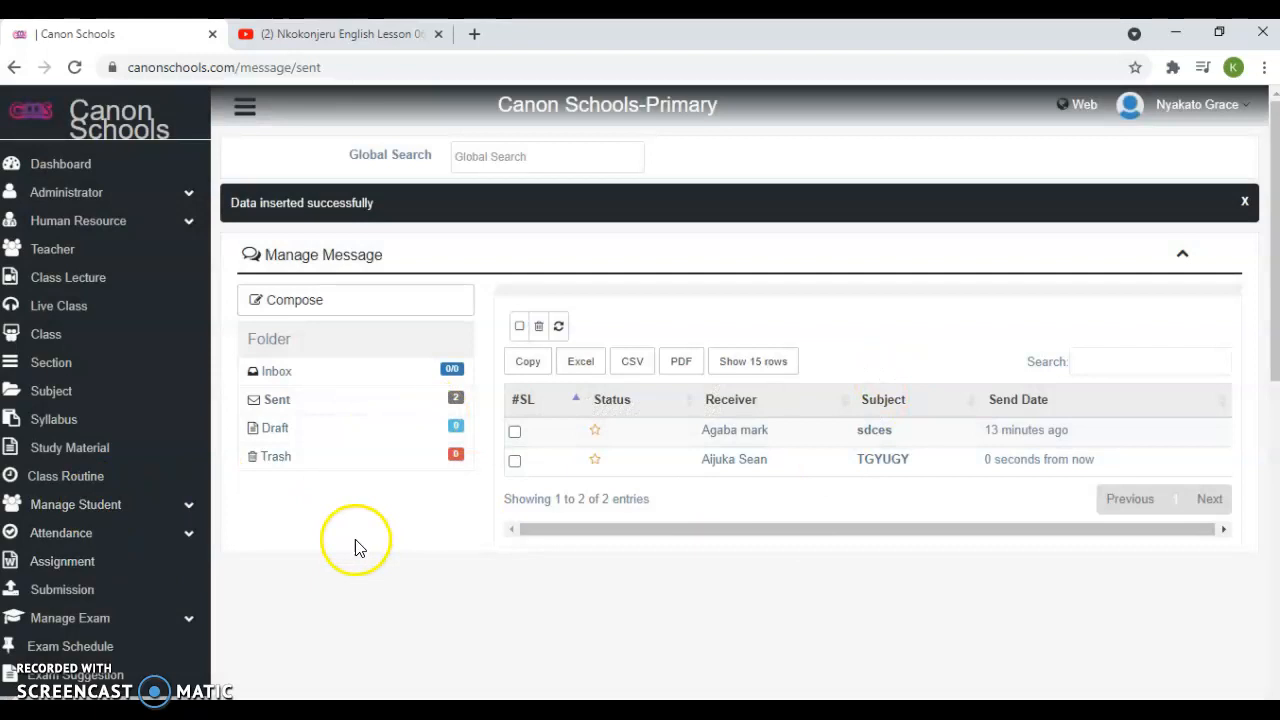
pyautogui.scroll(-1, 360, 545)
pyautogui.scroll(-4, 360, 548)
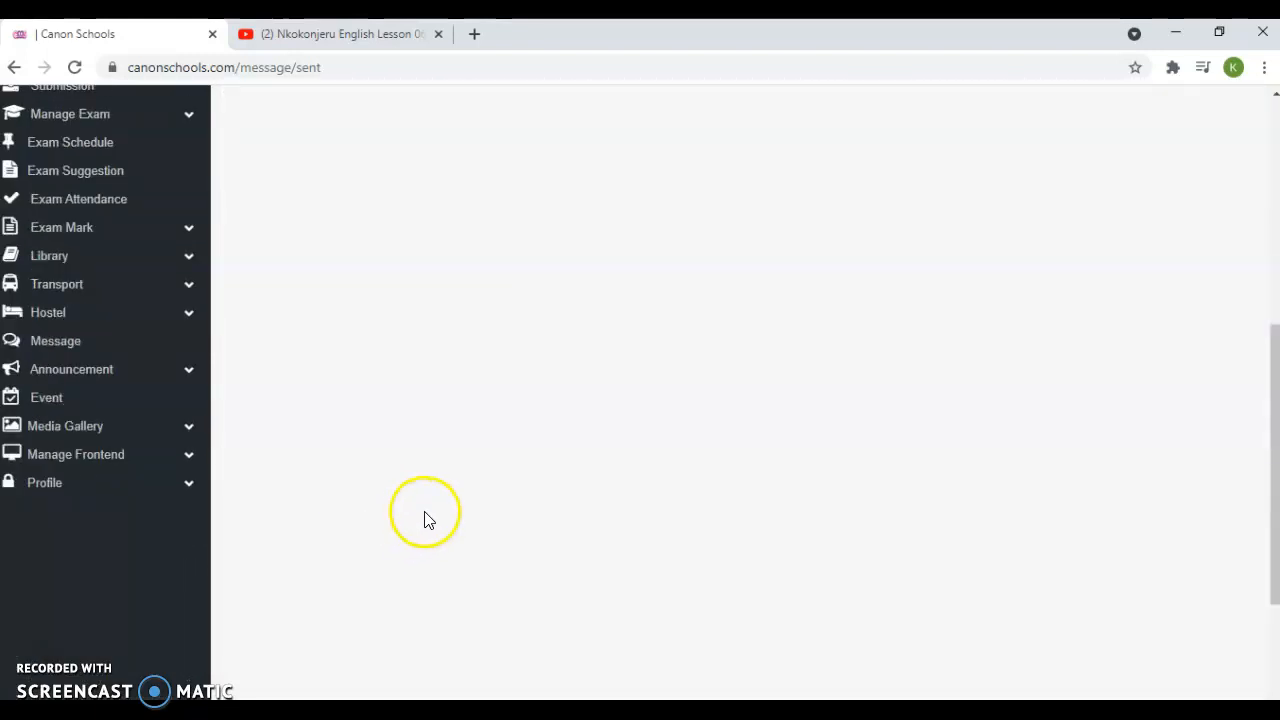